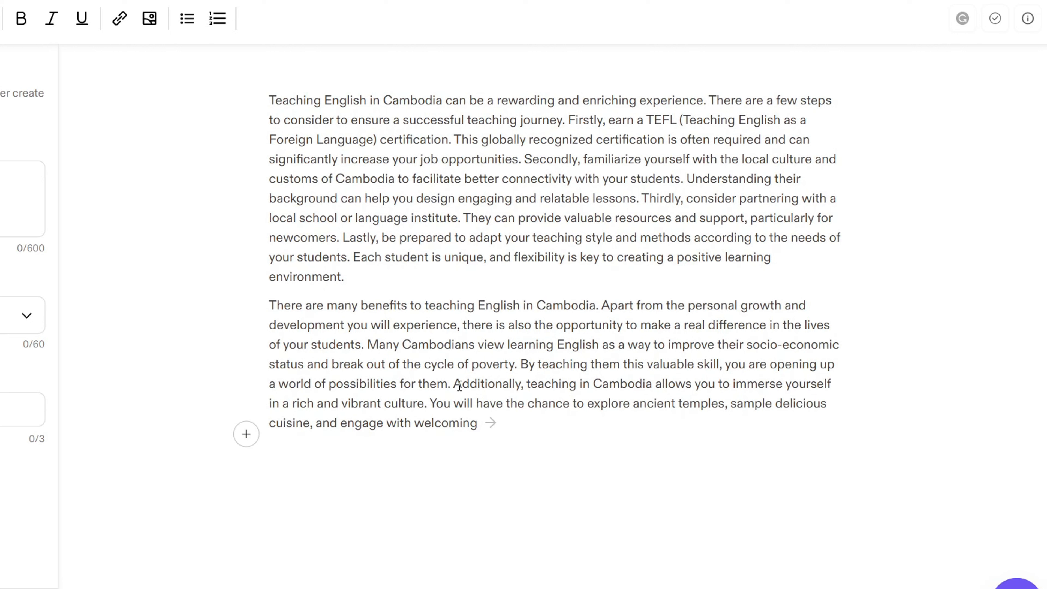
- Below the second paragraph, have Jasper generate content from the prompt 'write an outline for "teach english in cambodia'
{"action": "key", "text": "Return"}
{"action": "key", "text": "Return"}
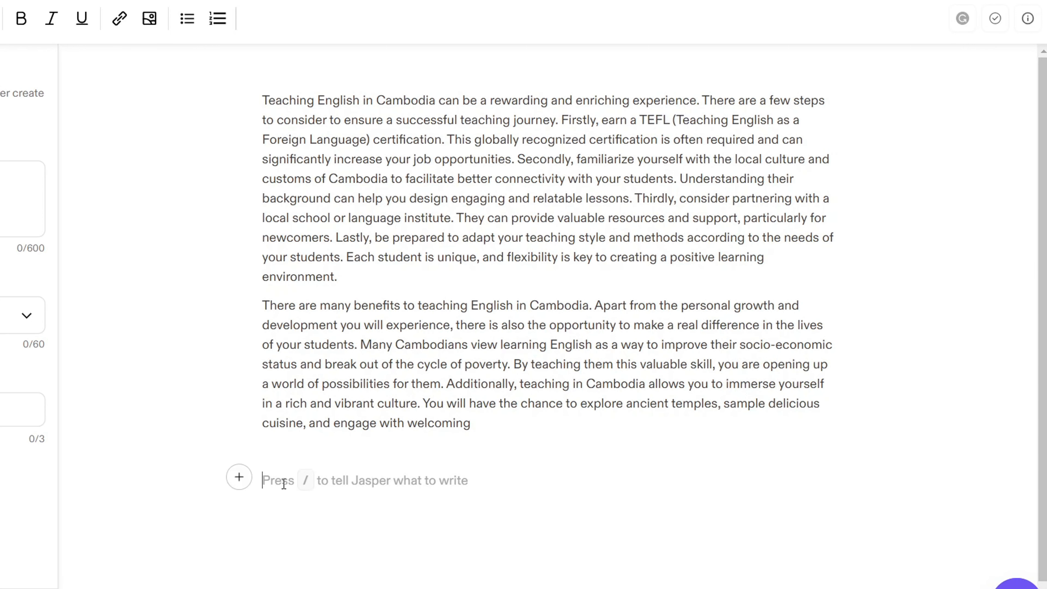
{"action": "left_click", "coordinate": [243, 480]}
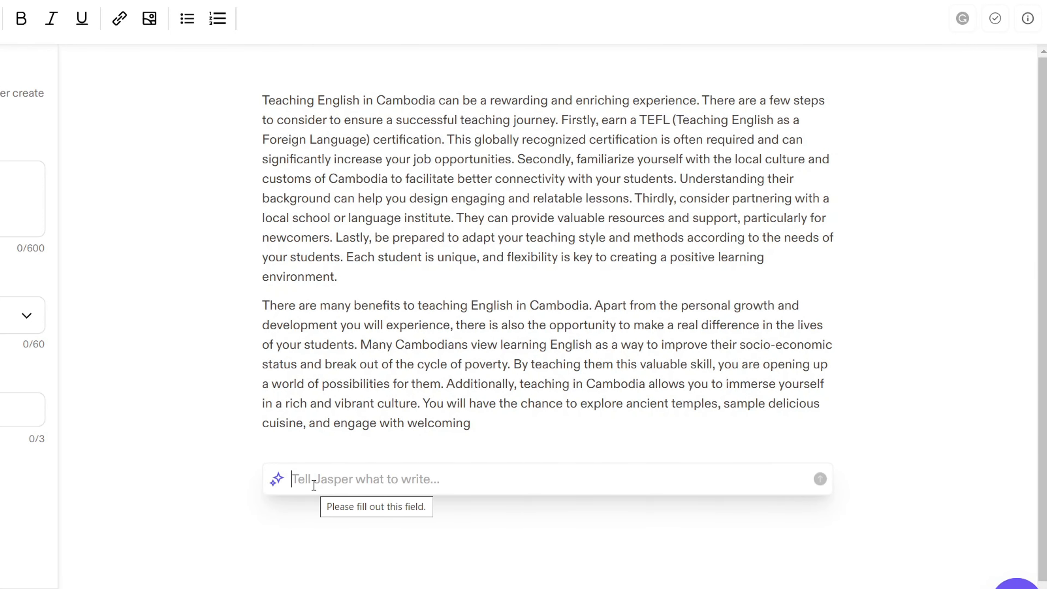
{"action": "type", "text": "write an outline for"}
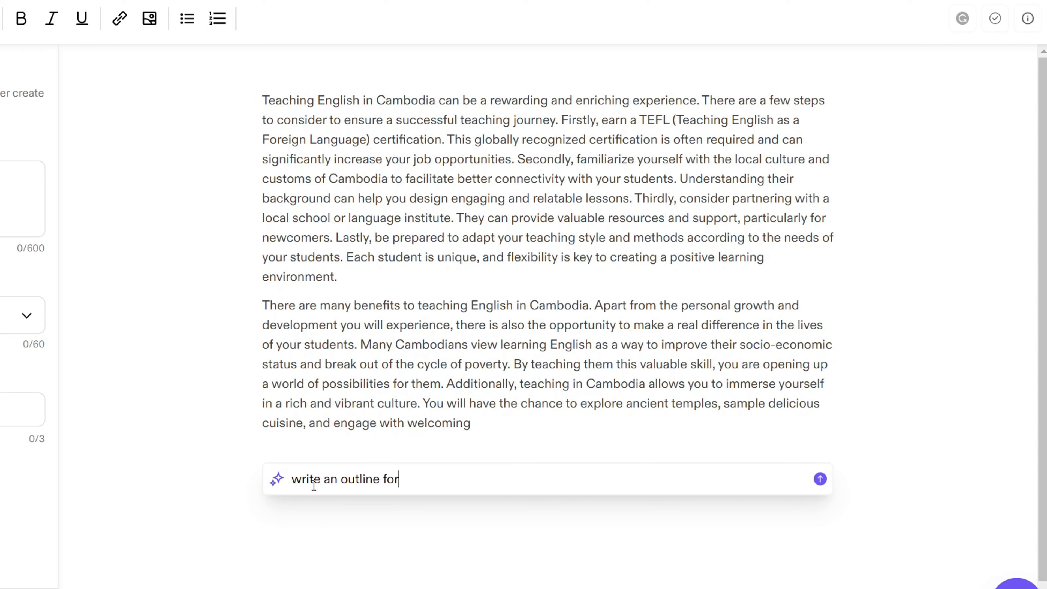
{"action": "type", "text": " \"teach english"}
{"action": "key", "text": "BackSpace"}
{"action": "type", "text": "sh in cambodia"}
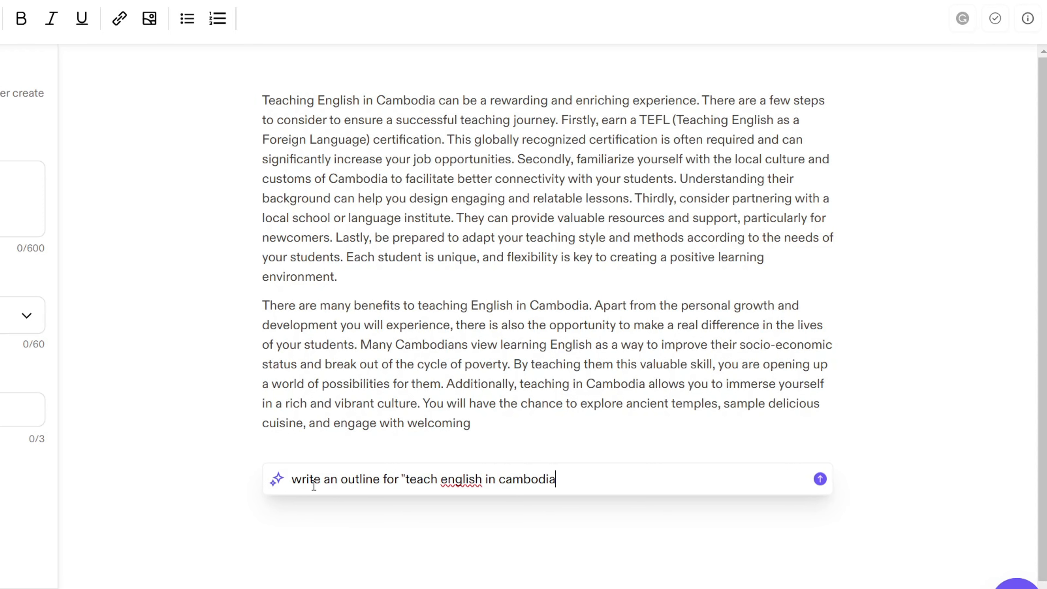
{"action": "key", "text": "Return"}
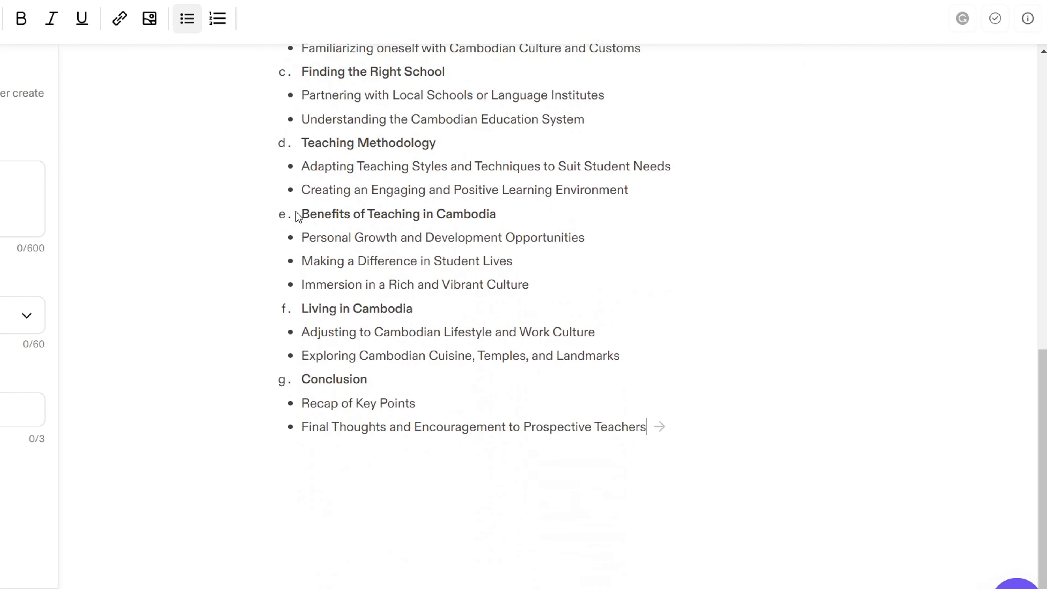
- Cut the "Preparation for Teaching" heading and its two bullet points from the generated outline
{"action": "scroll", "coordinate": [284, 217], "scroll_direction": "up", "scroll_amount": 8}
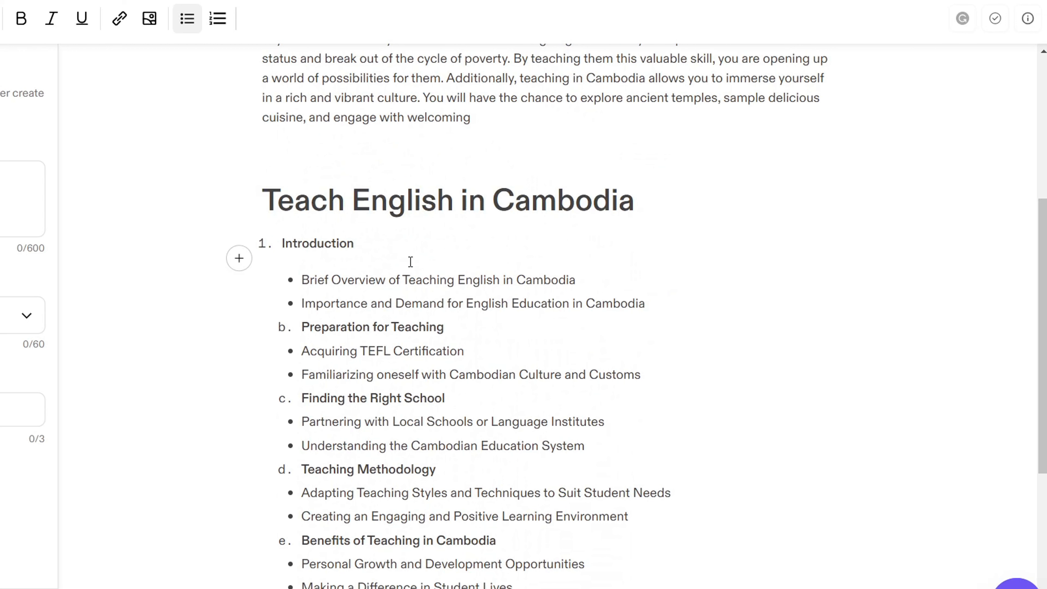
{"action": "scroll", "coordinate": [417, 293], "scroll_direction": "up", "scroll_amount": 7}
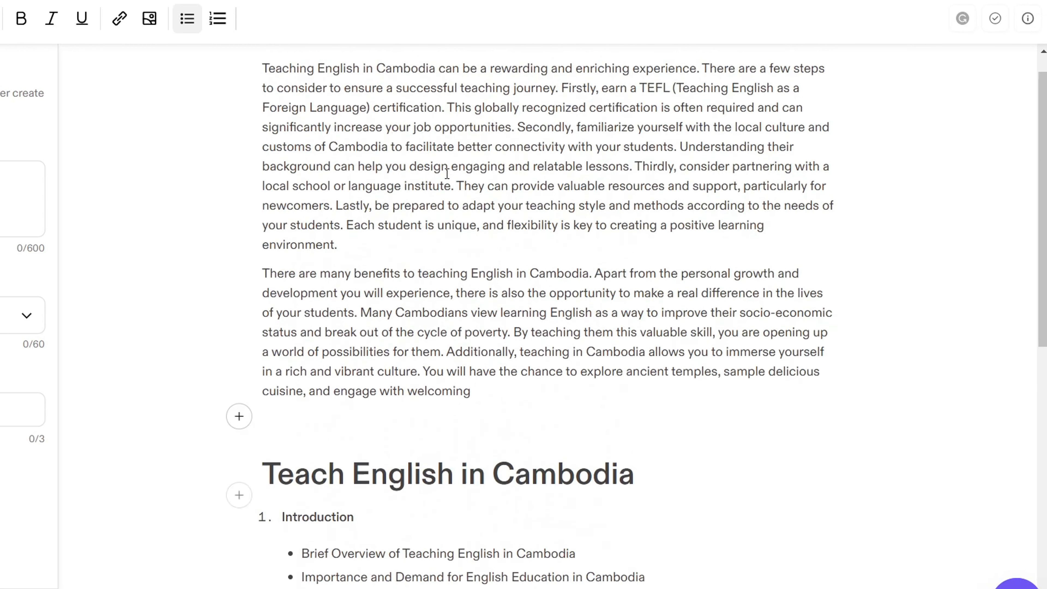
{"action": "scroll", "coordinate": [417, 292], "scroll_direction": "down", "scroll_amount": 10}
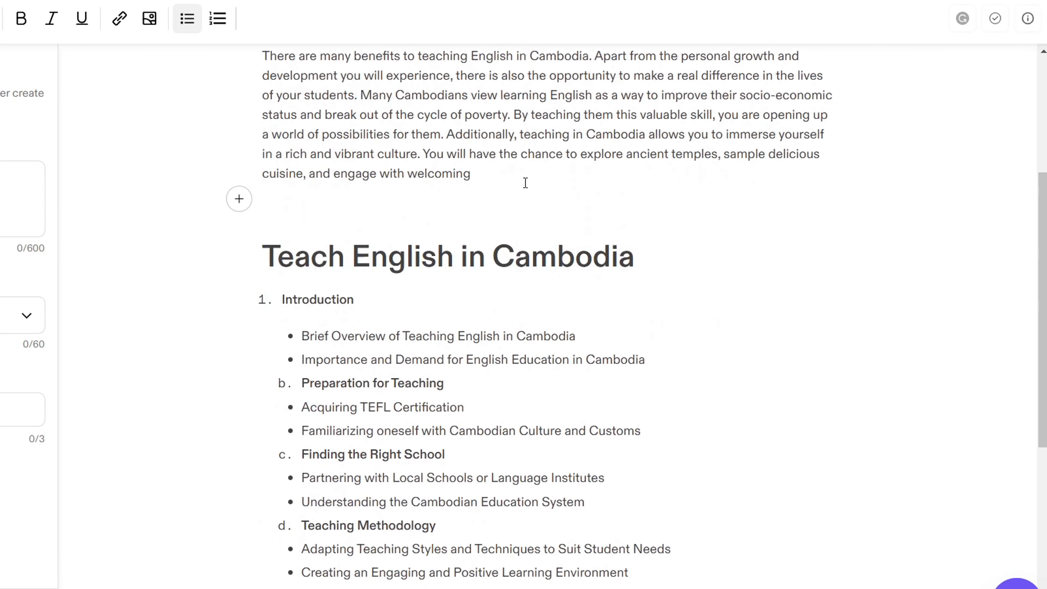
{"action": "left_click_drag", "start_coordinate": [446, 224], "coordinate": [298, 218]}
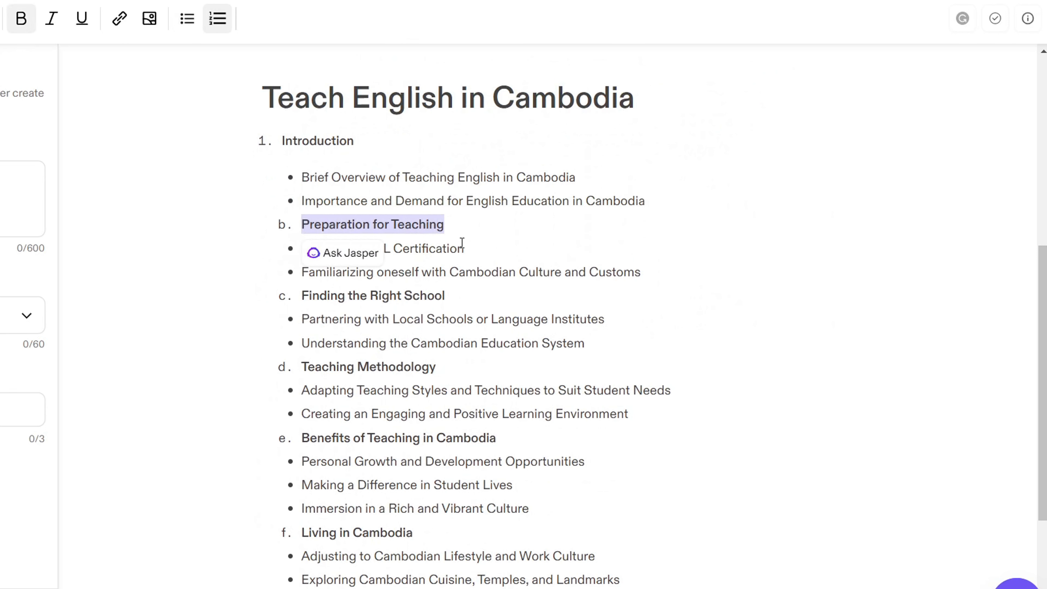
{"action": "left_click", "coordinate": [482, 250]}
{"action": "left_click_drag", "start_coordinate": [649, 272], "coordinate": [302, 219]}
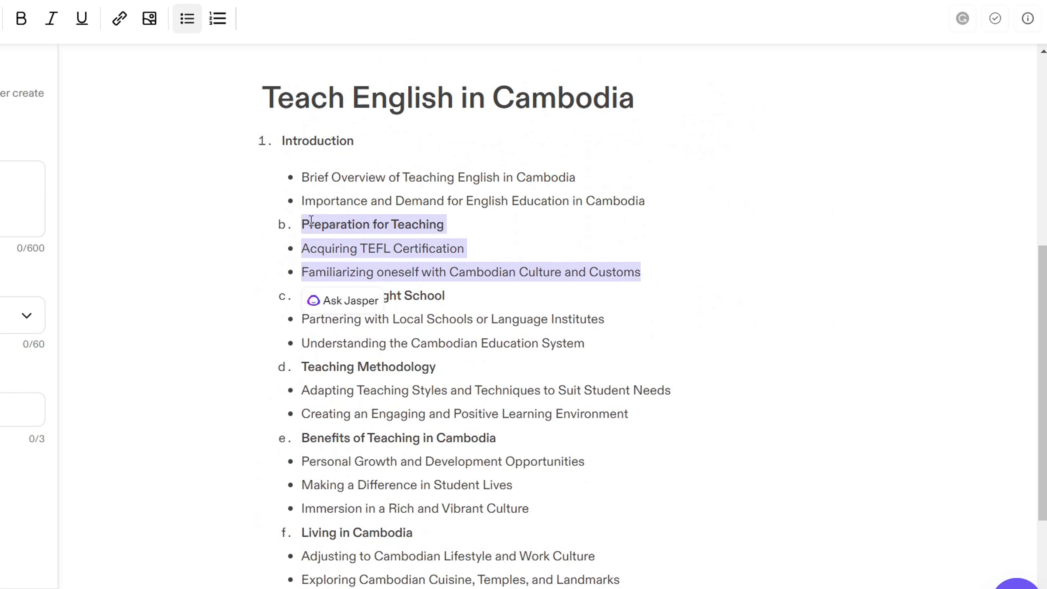
{"action": "right_click", "coordinate": [315, 222]}
{"action": "left_click", "coordinate": [334, 259]}
- Paste the "Preparation for Teaching" section between the second paragraph and the outline title, with its heading as an unnumbered line
{"action": "scroll", "coordinate": [223, 254], "scroll_direction": "up", "scroll_amount": 7}
{"action": "scroll", "coordinate": [229, 255], "scroll_direction": "up", "scroll_amount": 1}
{"action": "left_click", "coordinate": [480, 345]}
{"action": "key", "text": "Return"}
{"action": "key", "text": "Return"}
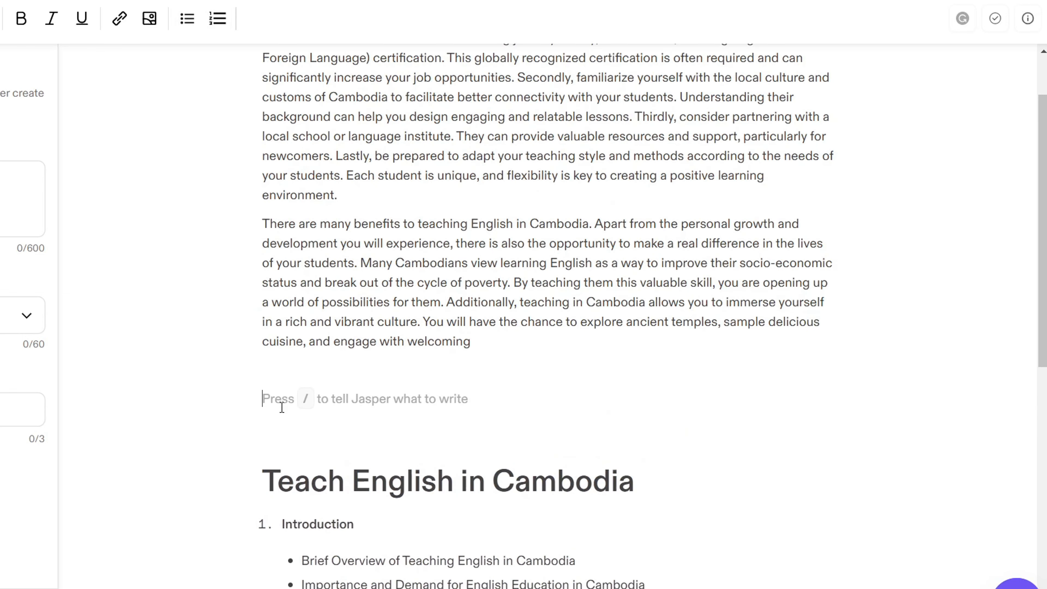
{"action": "right_click", "coordinate": [282, 407]}
{"action": "left_click", "coordinate": [326, 284]}
{"action": "left_click", "coordinate": [280, 402]}
{"action": "key", "text": "BackSpace"}
{"action": "key", "text": "BackSpace"}
{"action": "key", "text": "Return"}
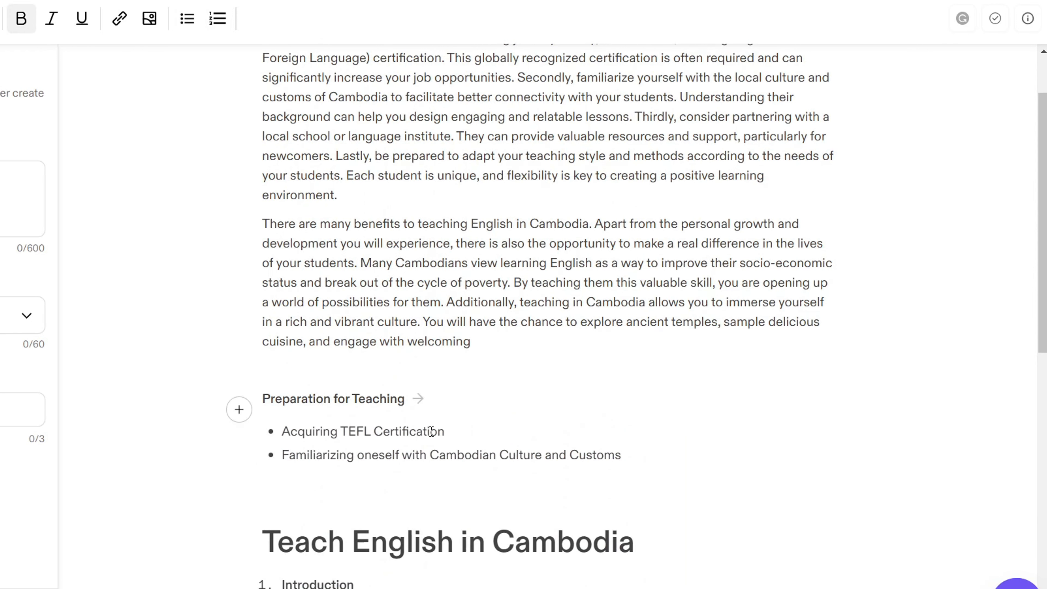
- Turn the "Acquiring TEFL Certification" bullet into a plain paragraph under the "Preparation for Teaching" heading
{"action": "left_click", "coordinate": [460, 431]}
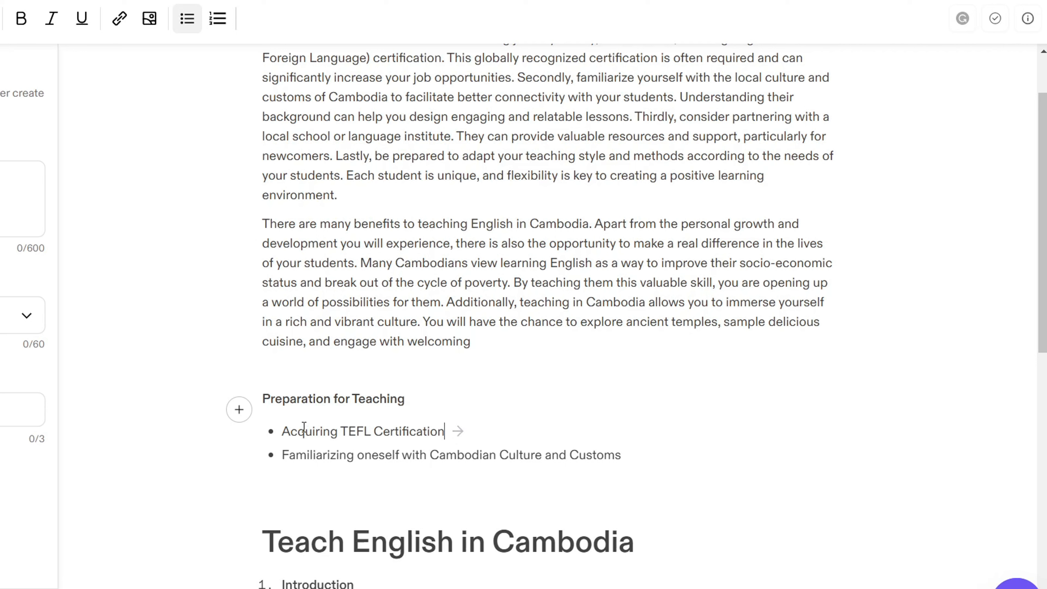
{"action": "left_click", "coordinate": [283, 432]}
{"action": "key", "text": "BackSpace"}
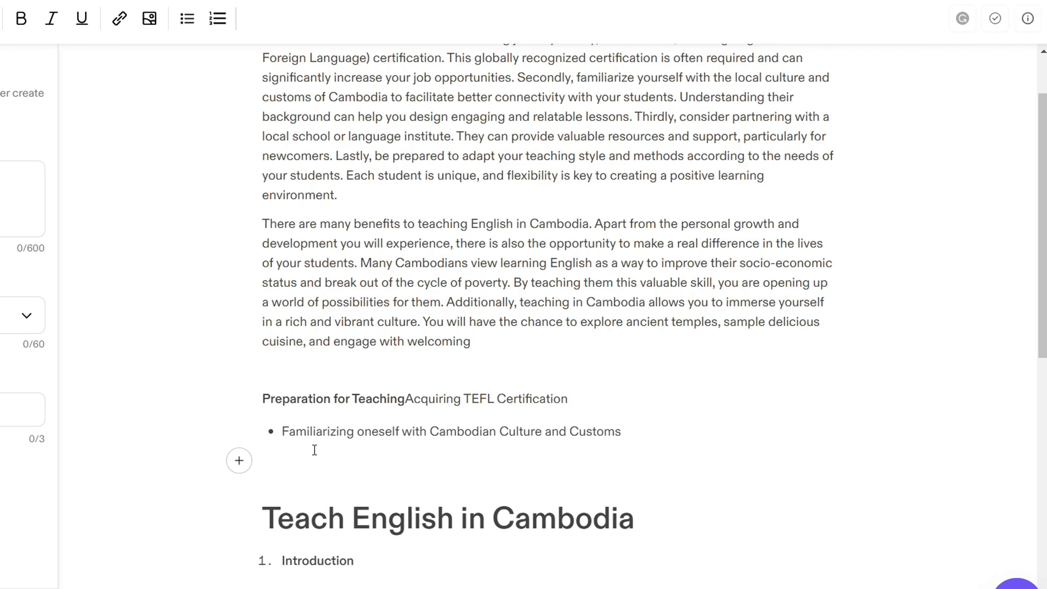
{"action": "key", "text": "Return"}
- Extend the TEFL certification line with "for teaching in Cambodia" and have Jasper continue writing from it
{"action": "left_click", "coordinate": [441, 434]}
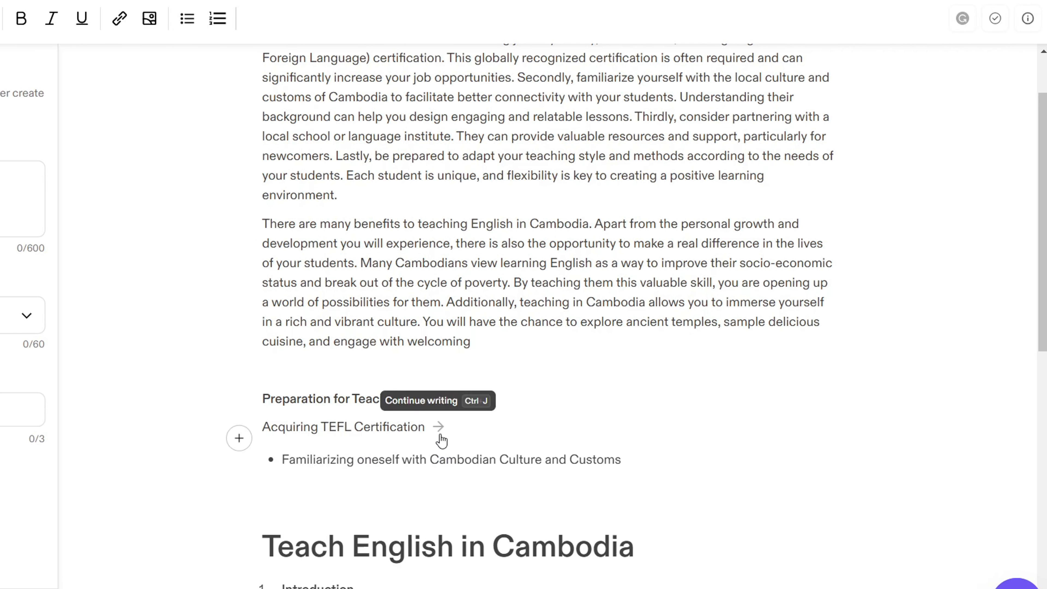
{"action": "type", "text": "for teaching in Cambodia"}
{"action": "key", "text": "Left"}
{"action": "key", "text": "Left"}
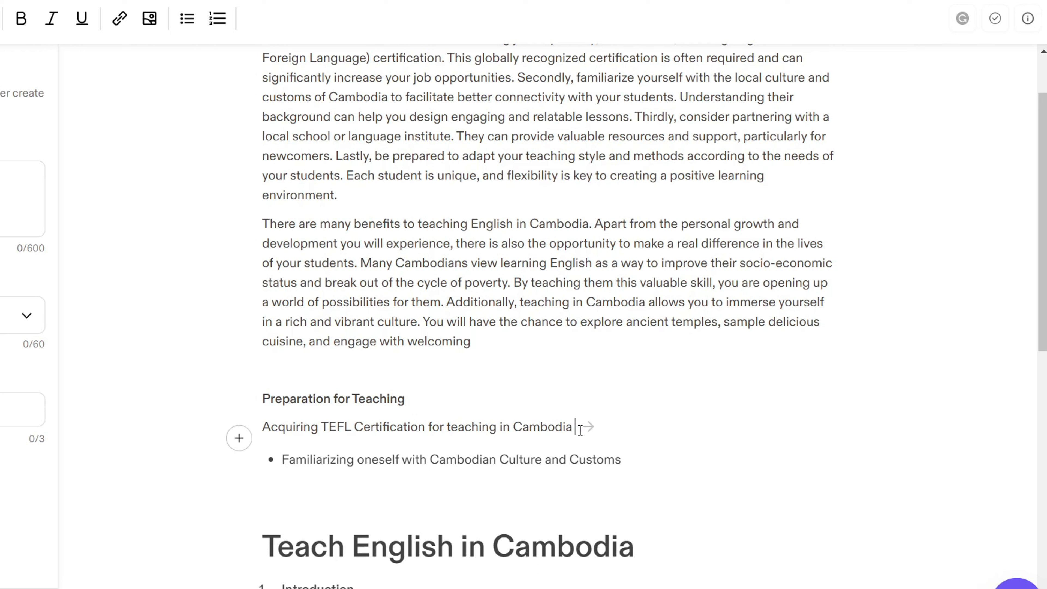
{"action": "left_click", "coordinate": [588, 427]}
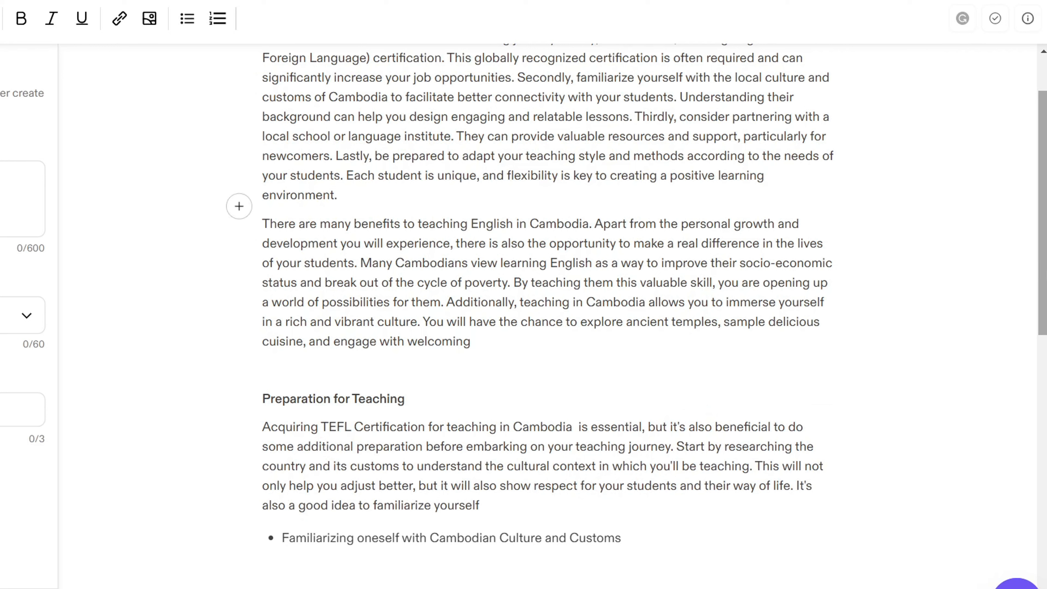
{"action": "scroll", "coordinate": [848, 274], "scroll_direction": "down", "scroll_amount": 1}
{"action": "scroll", "coordinate": [848, 274], "scroll_direction": "up", "scroll_amount": 2}
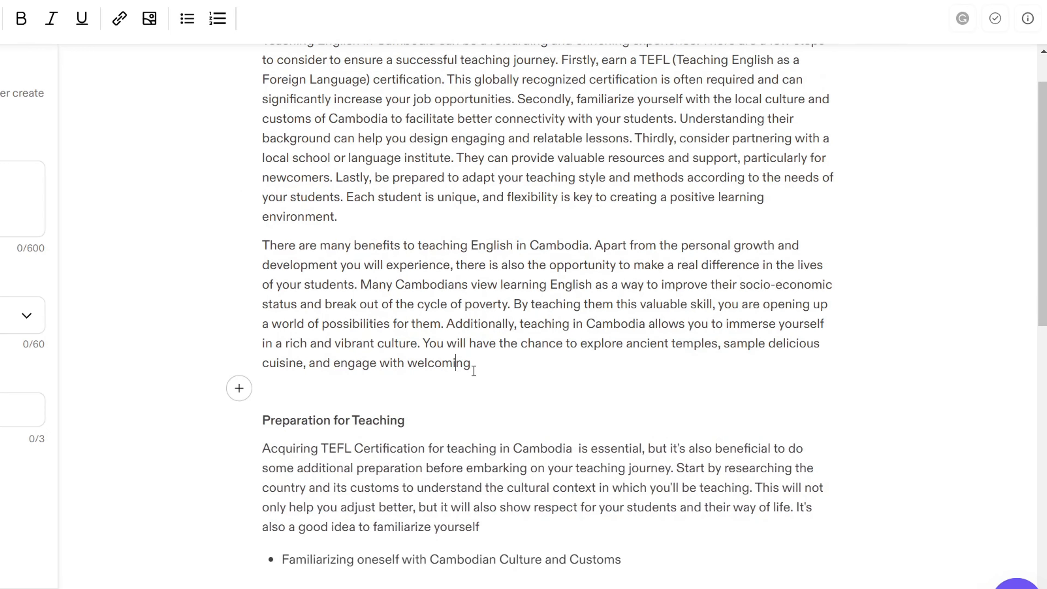
{"action": "scroll", "coordinate": [453, 305], "scroll_direction": "down", "scroll_amount": 10}
{"action": "scroll", "coordinate": [451, 306], "scroll_direction": "up", "scroll_amount": 5}
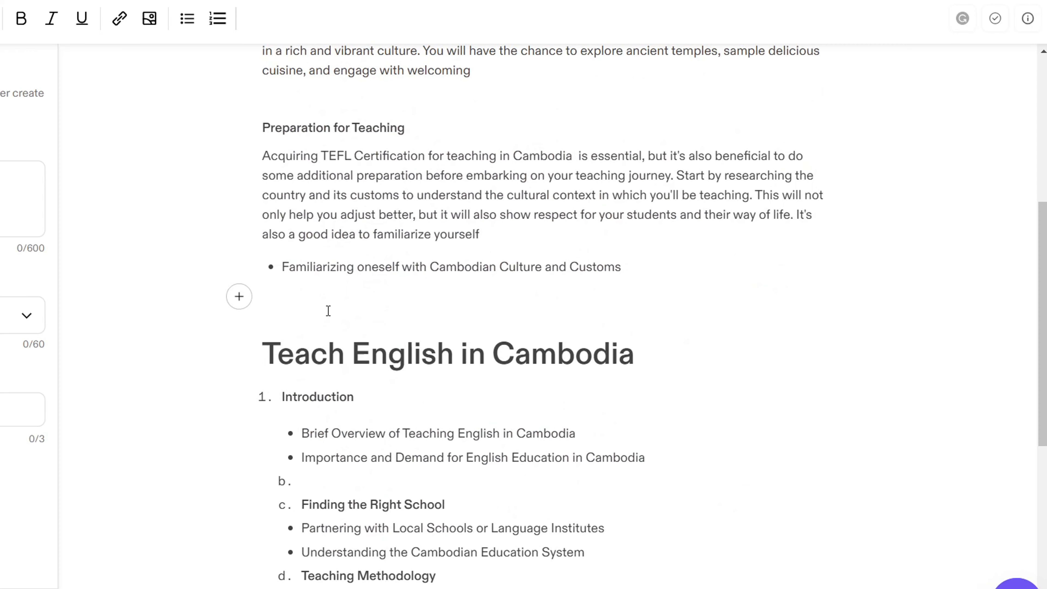
{"action": "left_click", "coordinate": [239, 304]}
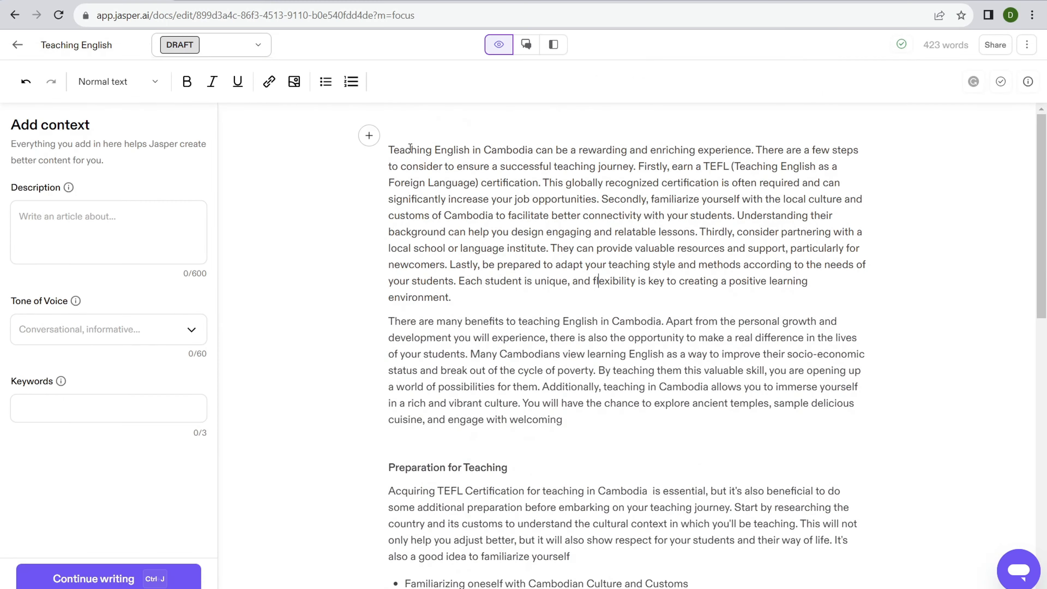
- Select the first paragraph and examine Jasper's editing options for tone, length, repurposing and translation
{"action": "left_click_drag", "start_coordinate": [389, 149], "coordinate": [565, 298]}
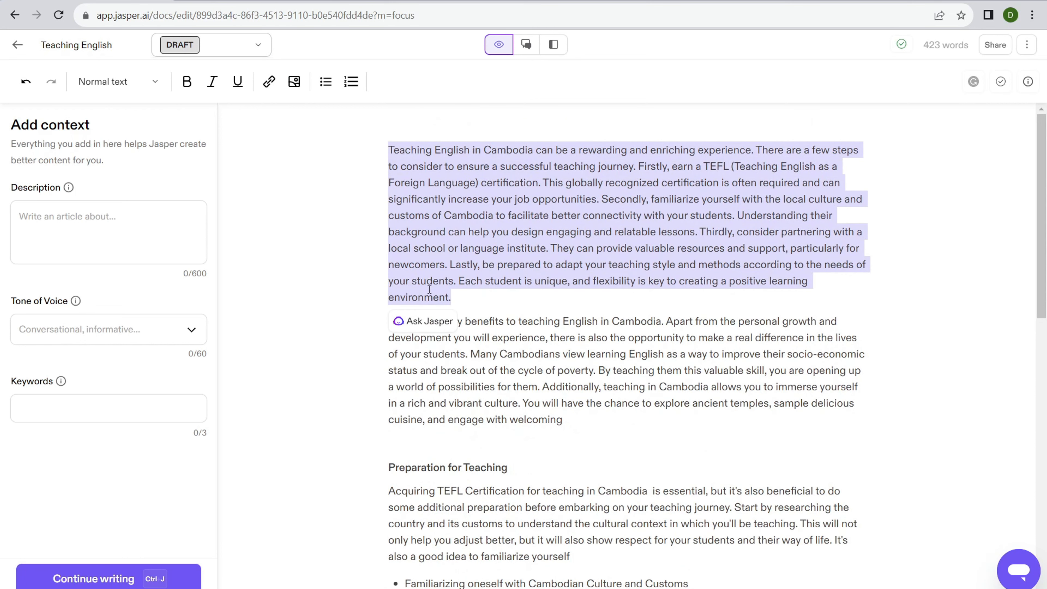
{"action": "left_click", "coordinate": [423, 325]}
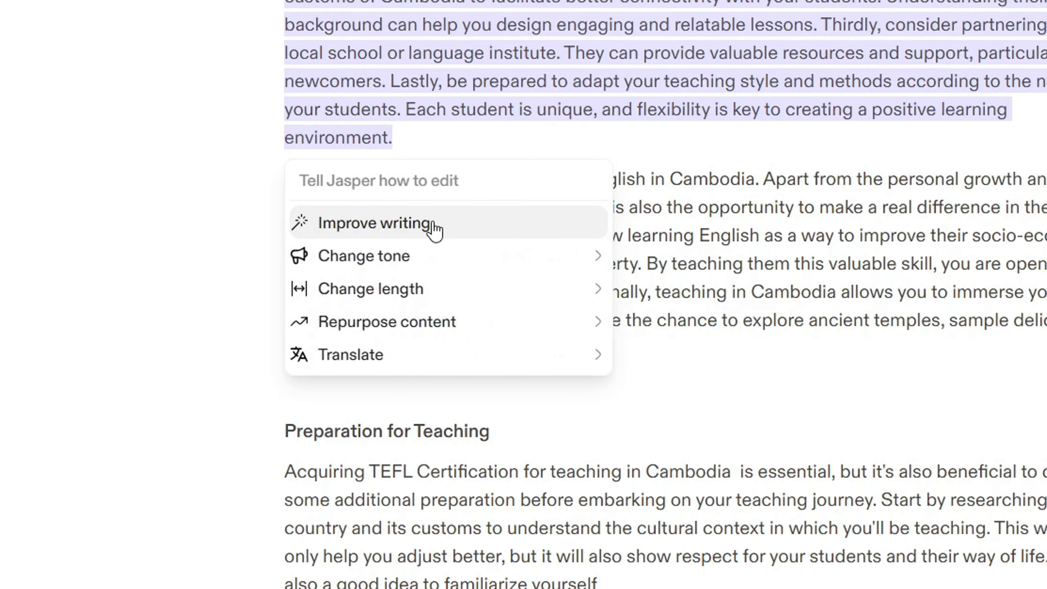
{"action": "mouse_move", "coordinate": [451, 248]}
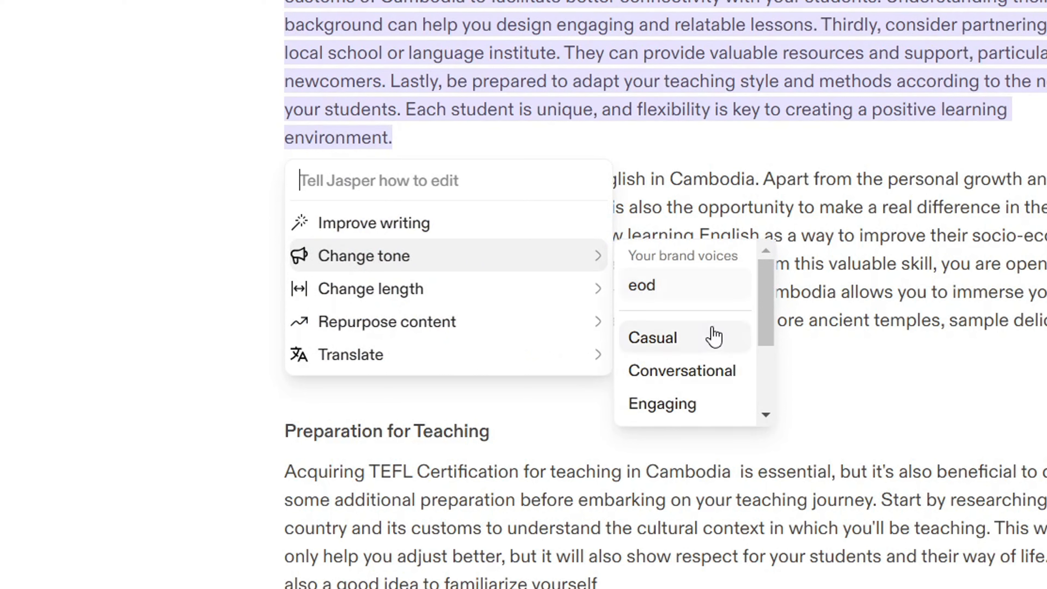
{"action": "scroll", "coordinate": [695, 365], "scroll_direction": "down", "scroll_amount": 3}
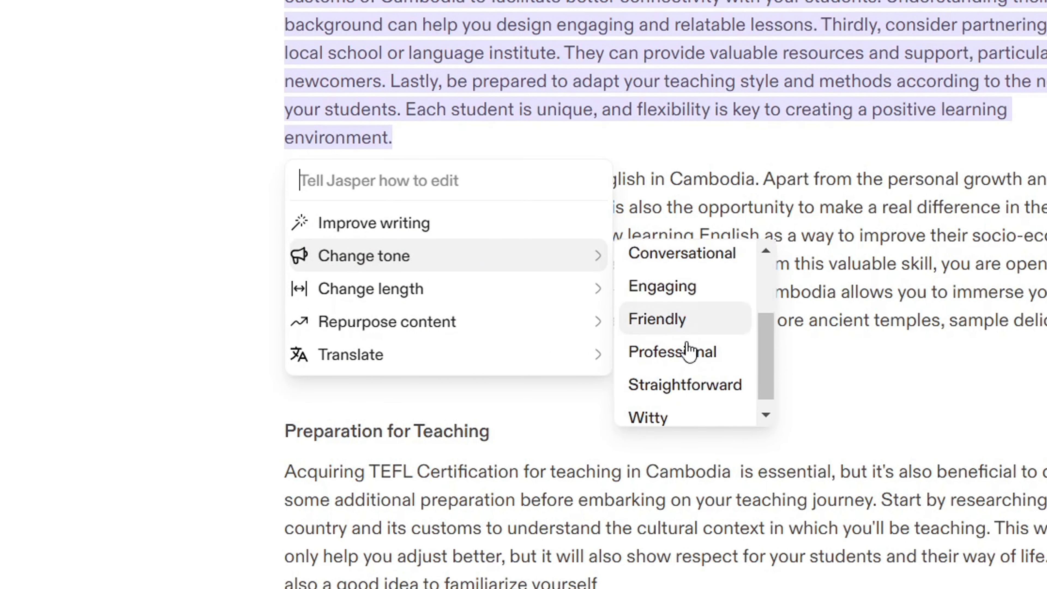
{"action": "mouse_move", "coordinate": [483, 316]}
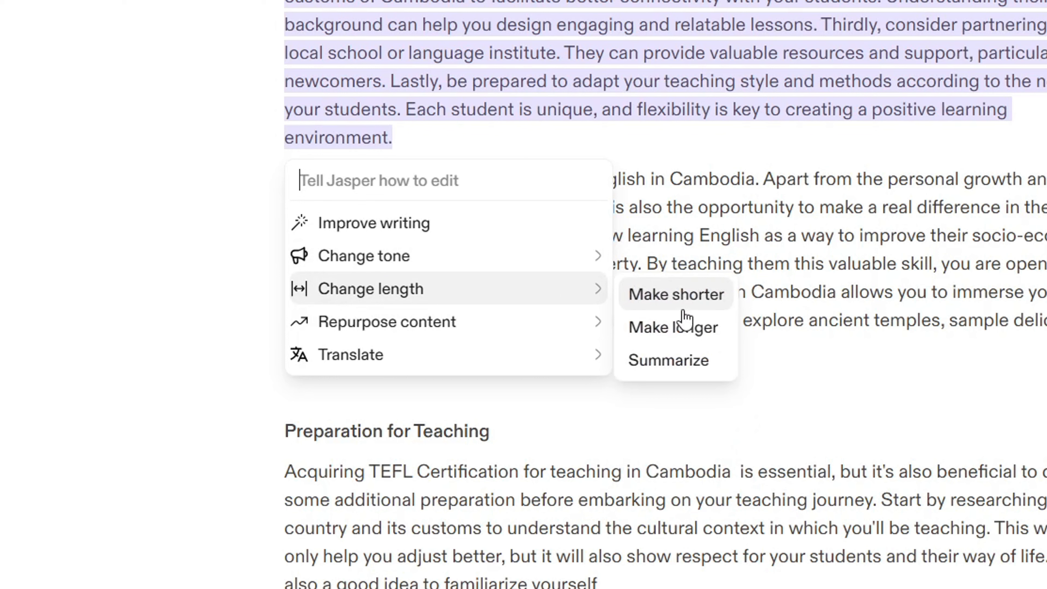
{"action": "mouse_move", "coordinate": [528, 321]}
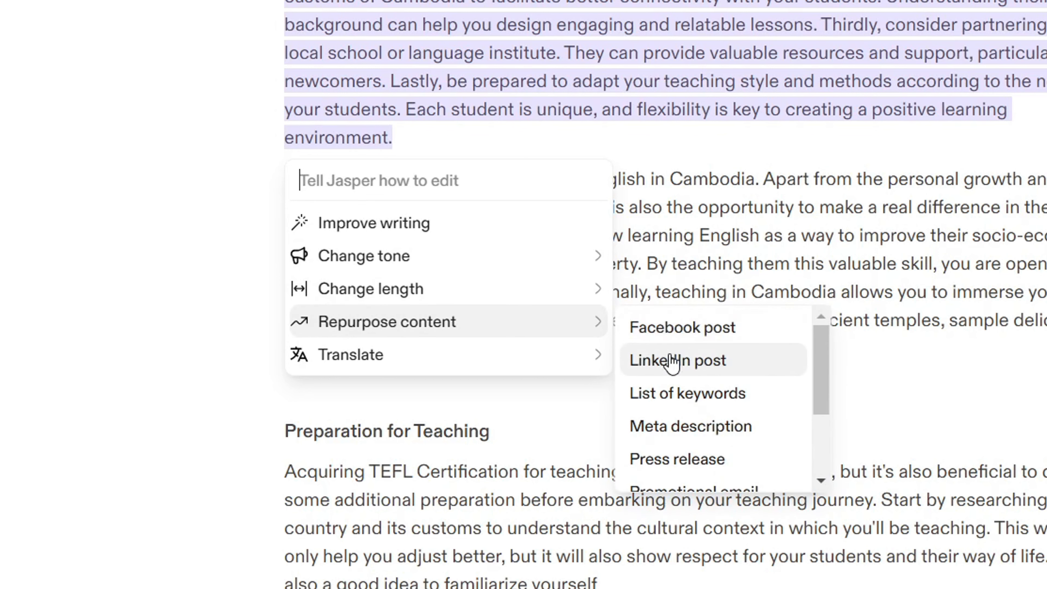
{"action": "scroll", "coordinate": [705, 400], "scroll_direction": "down", "scroll_amount": 3}
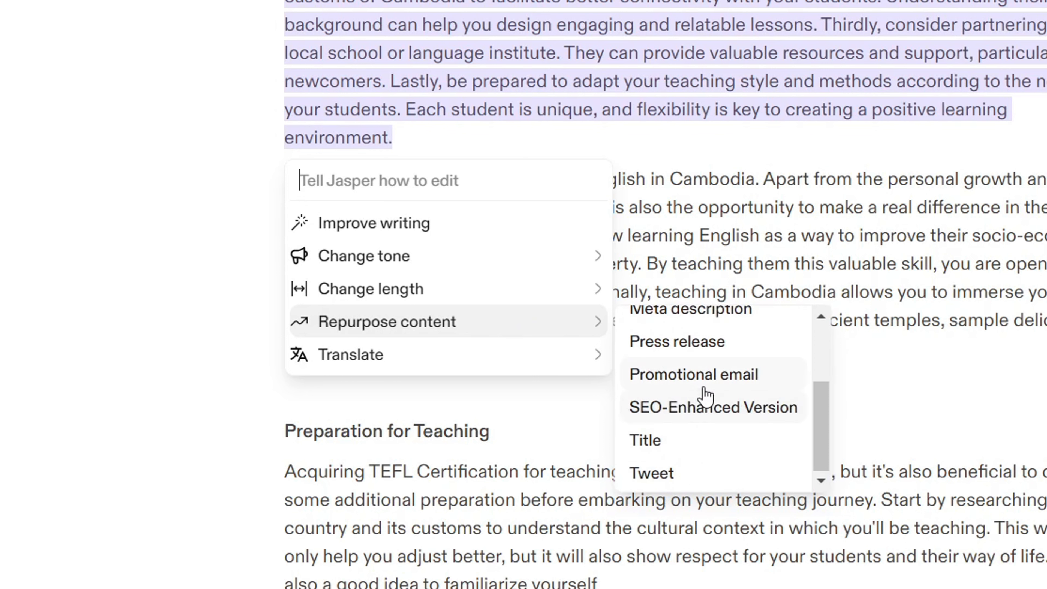
{"action": "mouse_move", "coordinate": [493, 350]}
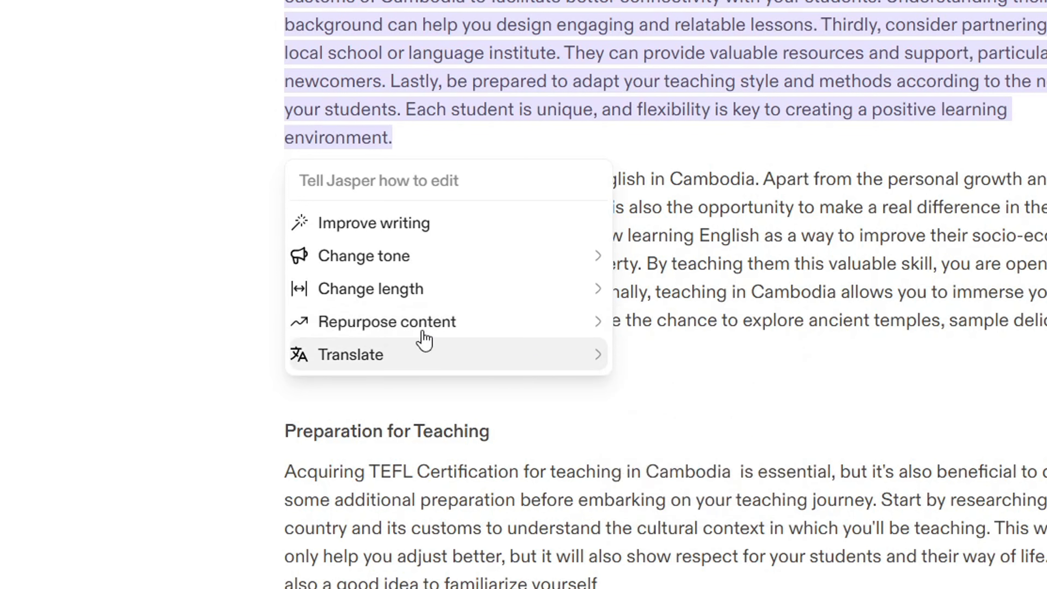
{"action": "left_click_drag", "start_coordinate": [786, 375], "coordinate": [797, 440]}
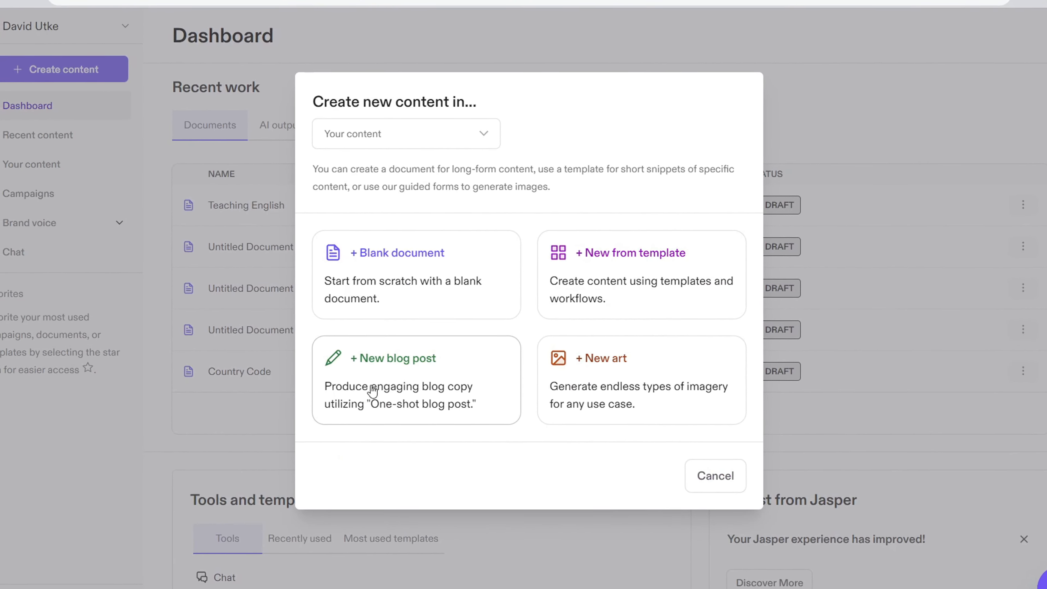
- Start a new blog post with the One-Shot Blog Post template and clear the prefilled blog topic
{"action": "left_click", "coordinate": [382, 388]}
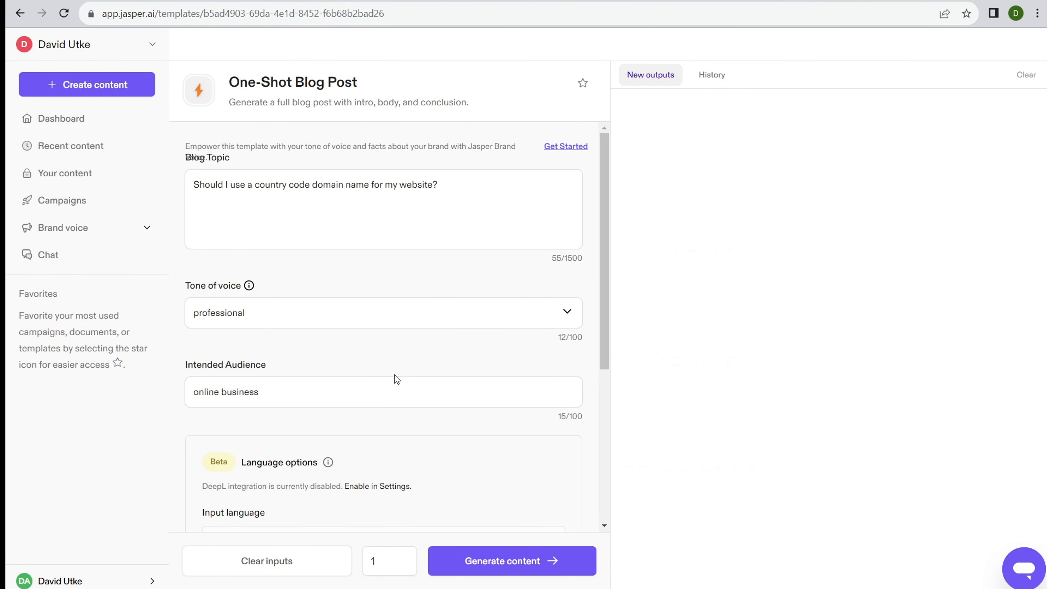
{"action": "left_click_drag", "start_coordinate": [493, 178], "coordinate": [214, 180]}
{"action": "key", "text": "BackSpace"}
{"action": "key", "text": "BackSpace"}
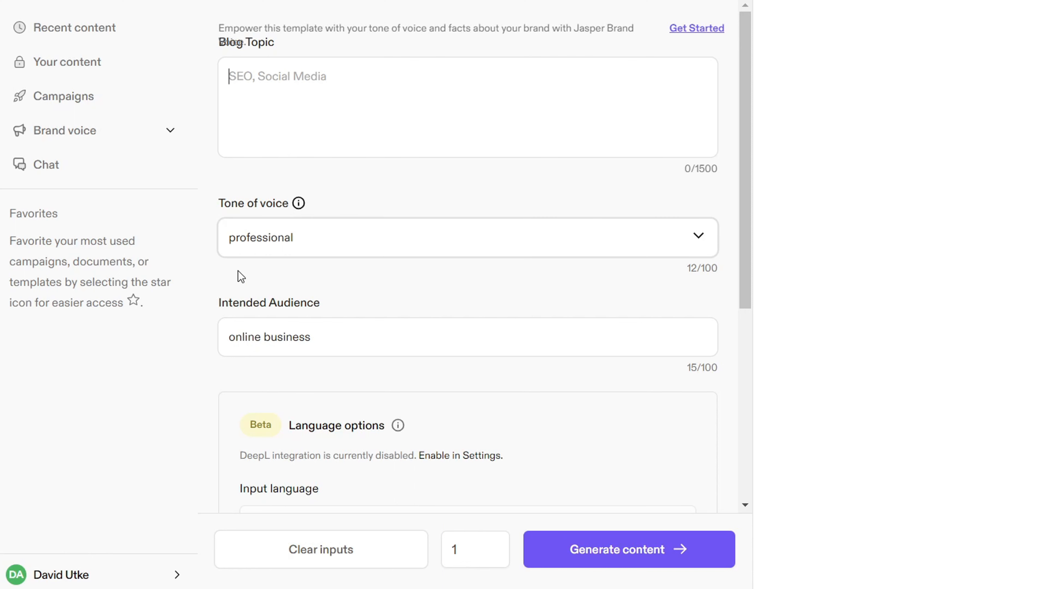
- Replace the intended audience text with "\" and look over the language options
{"action": "scroll", "coordinate": [257, 281], "scroll_direction": "down", "scroll_amount": 4}
{"action": "left_click_drag", "start_coordinate": [317, 161], "coordinate": [231, 157]}
{"action": "key", "text": "BackSpace"}
{"action": "type", "text": "\\"}
{"action": "scroll", "coordinate": [343, 238], "scroll_direction": "down", "scroll_amount": 2}
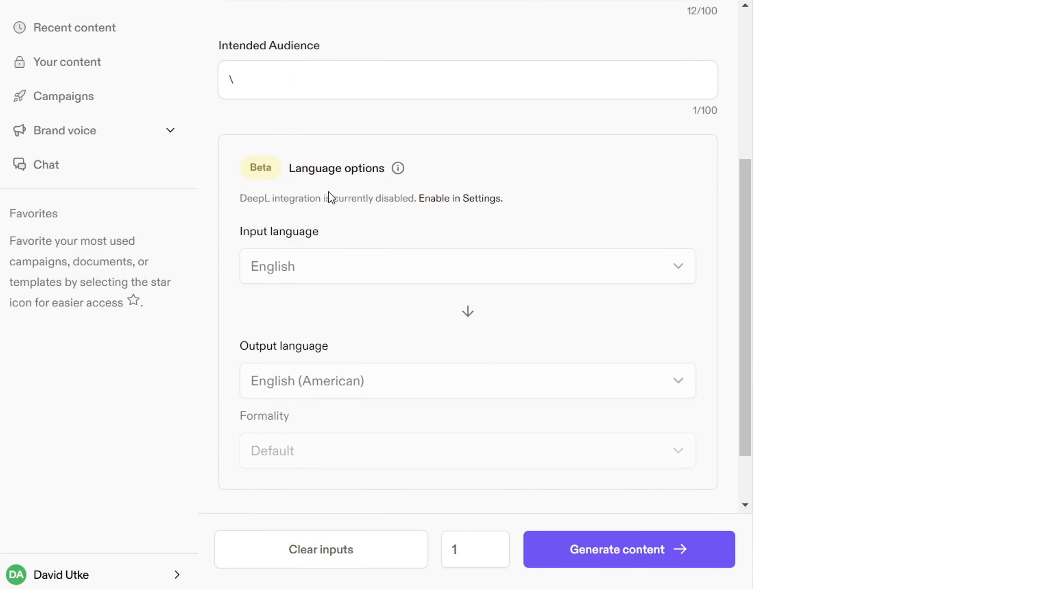
{"action": "scroll", "coordinate": [328, 218], "scroll_direction": "down", "scroll_amount": 2}
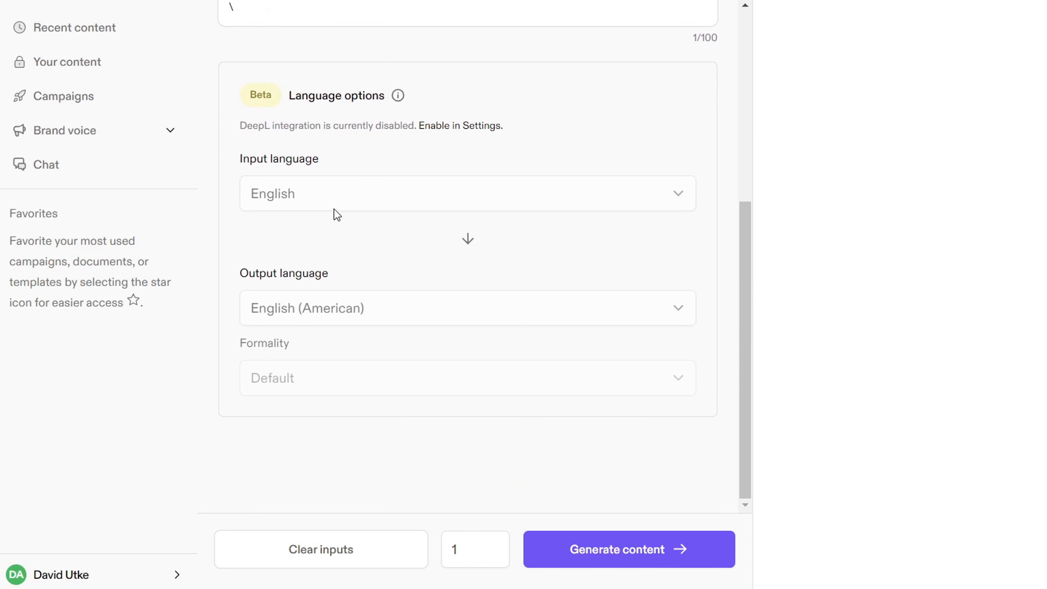
- Enter "How to teach english in cambodia" as the blog topic
{"action": "scroll", "coordinate": [337, 215], "scroll_direction": "up", "scroll_amount": 8}
{"action": "left_click", "coordinate": [324, 91]}
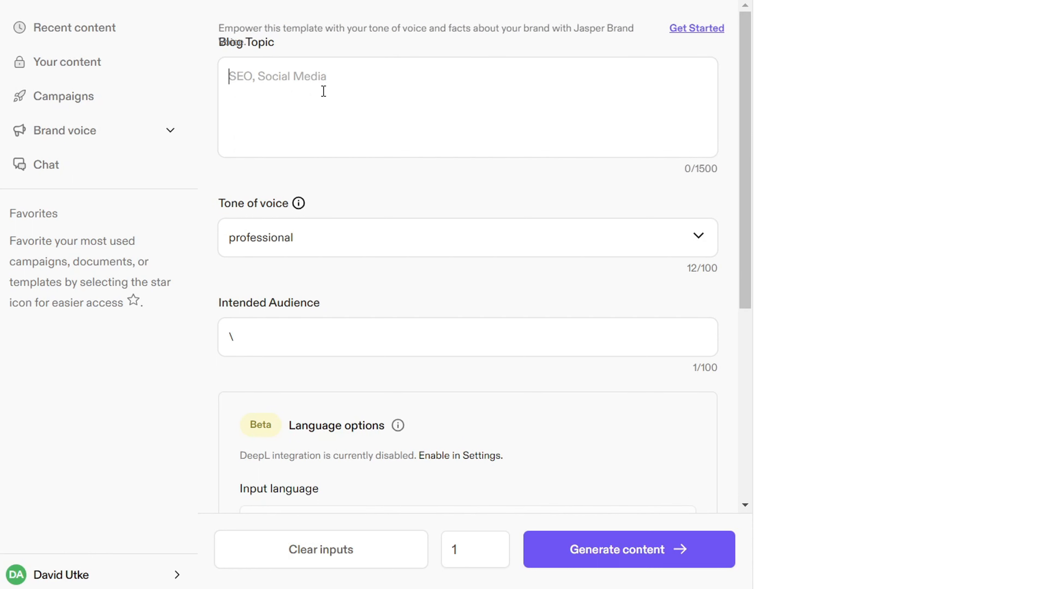
{"action": "type", "text": "How to teach english in "}
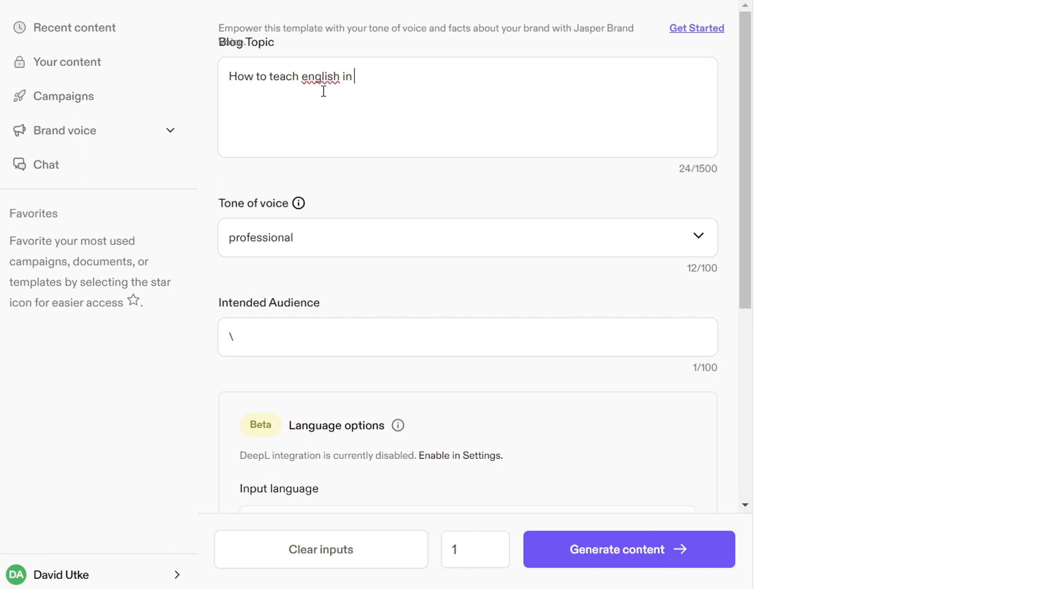
{"action": "type", "text": "cambodia"}
- Set the intended audience to "teachers" and generate the blog post
{"action": "left_click", "coordinate": [301, 330]}
{"action": "key", "text": "BackSpace"}
{"action": "type", "text": "teachers"}
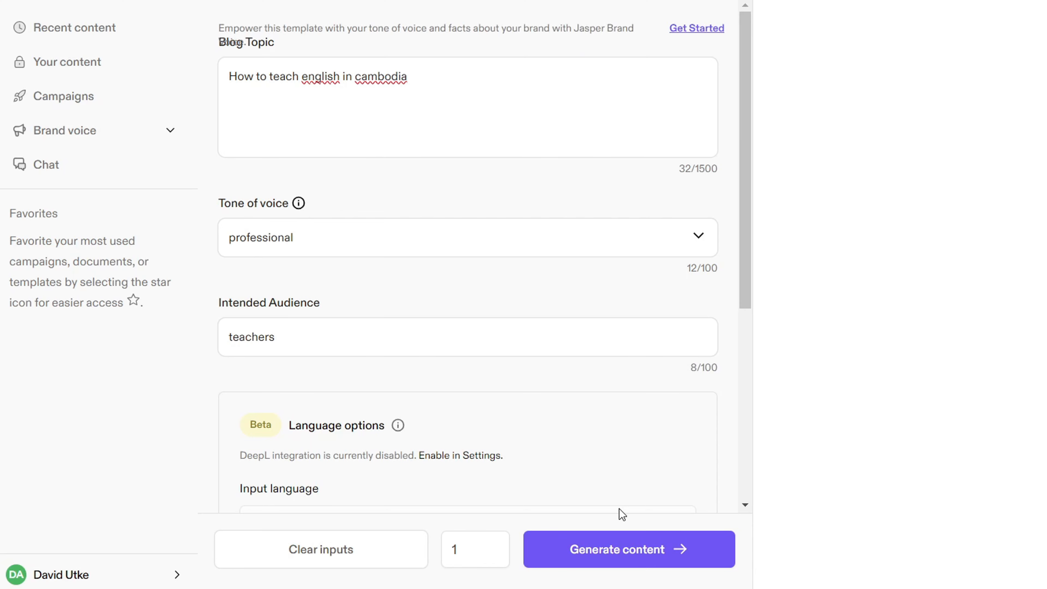
{"action": "left_click", "coordinate": [633, 547]}
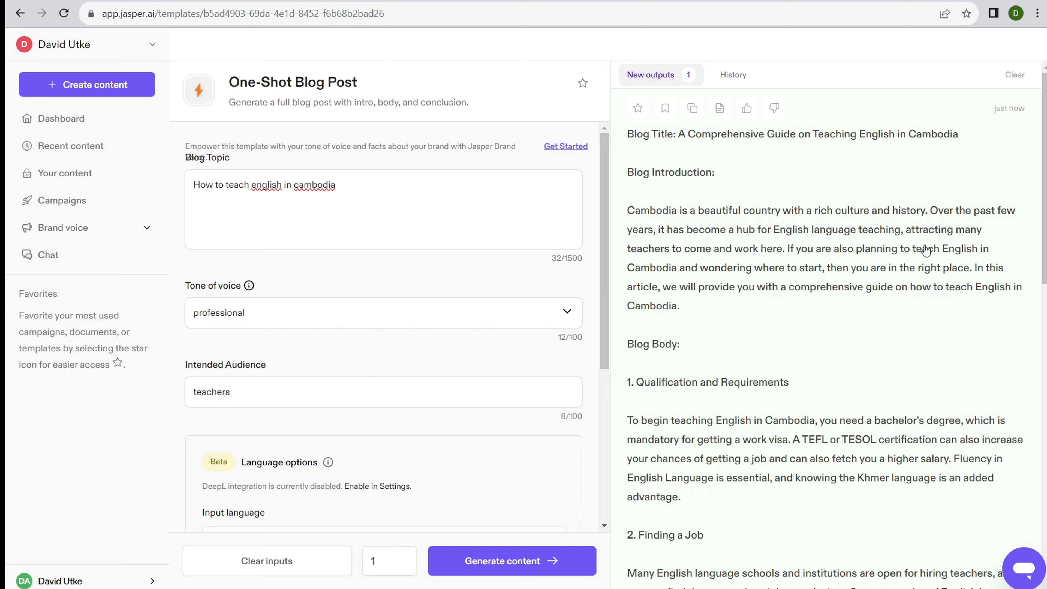
- Read through the generated blog post, then open it and examine its edit and preview views
{"action": "scroll", "coordinate": [1034, 454], "scroll_direction": "down", "scroll_amount": 15}
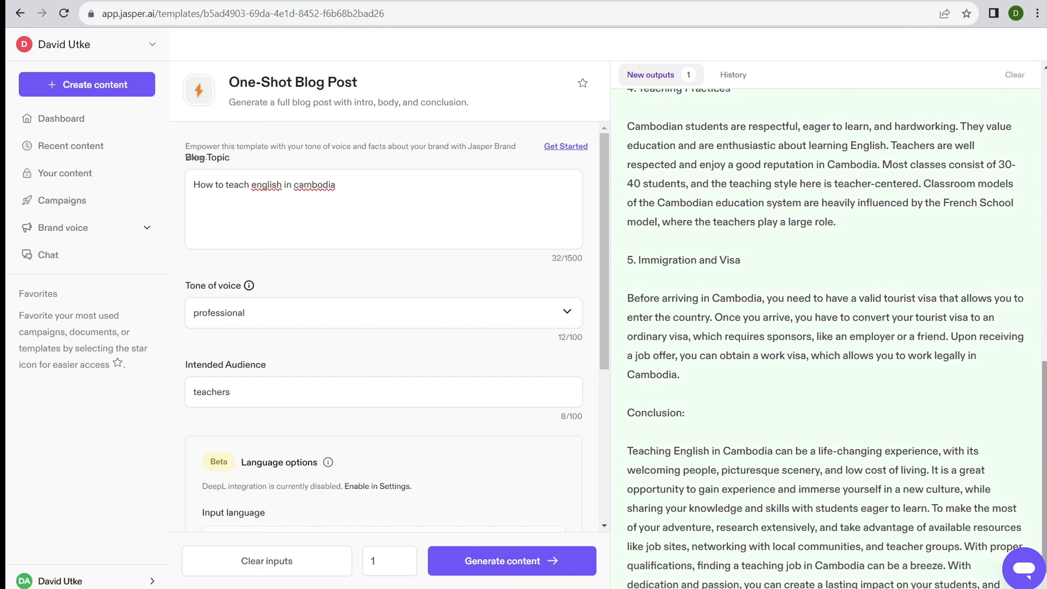
{"action": "scroll", "coordinate": [819, 224], "scroll_direction": "up", "scroll_amount": 15}
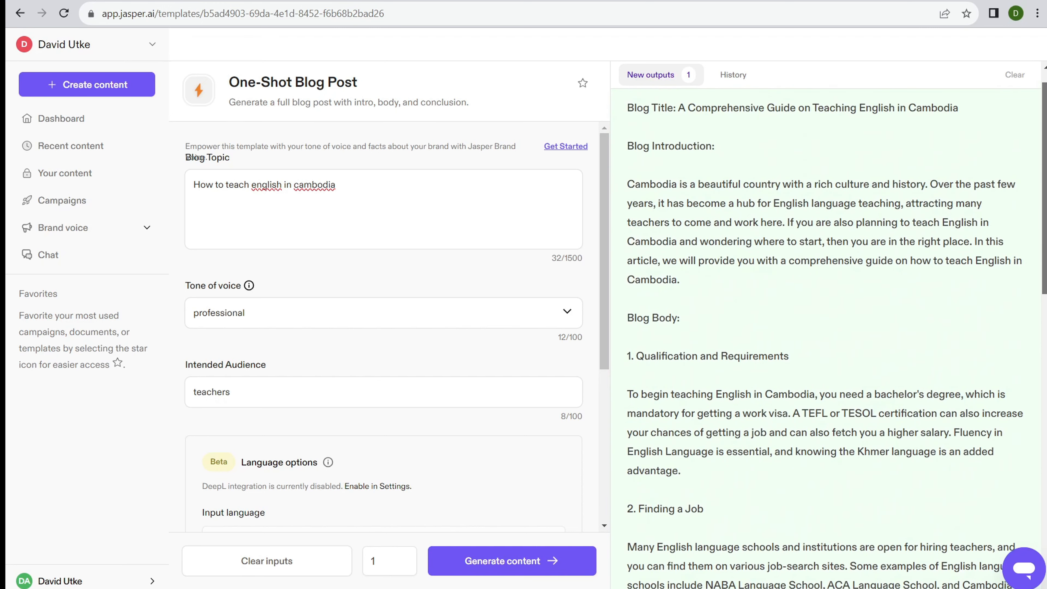
{"action": "left_click", "coordinate": [818, 153]}
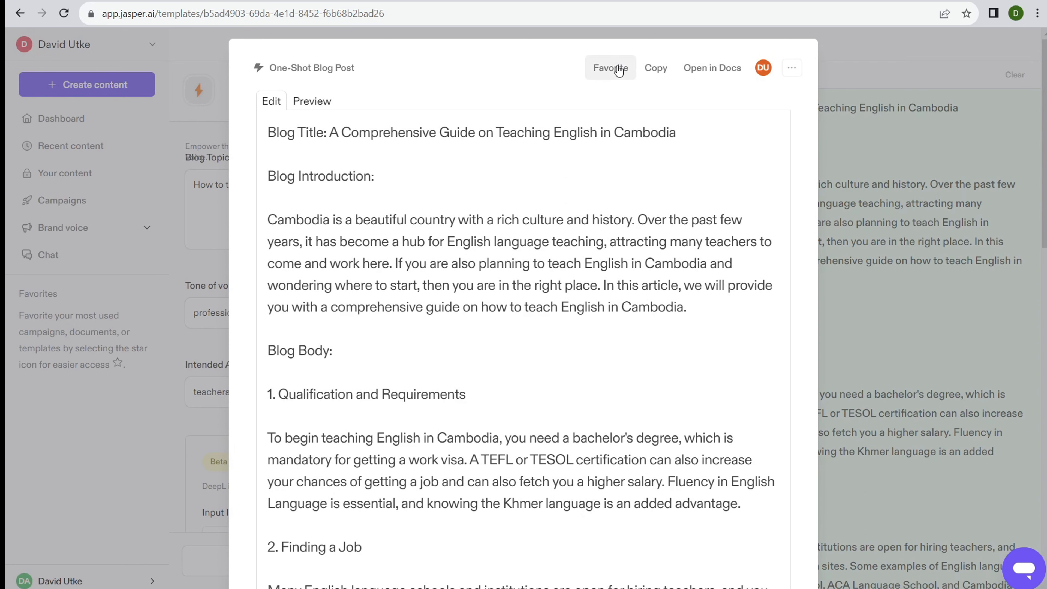
{"action": "left_click", "coordinate": [316, 107]}
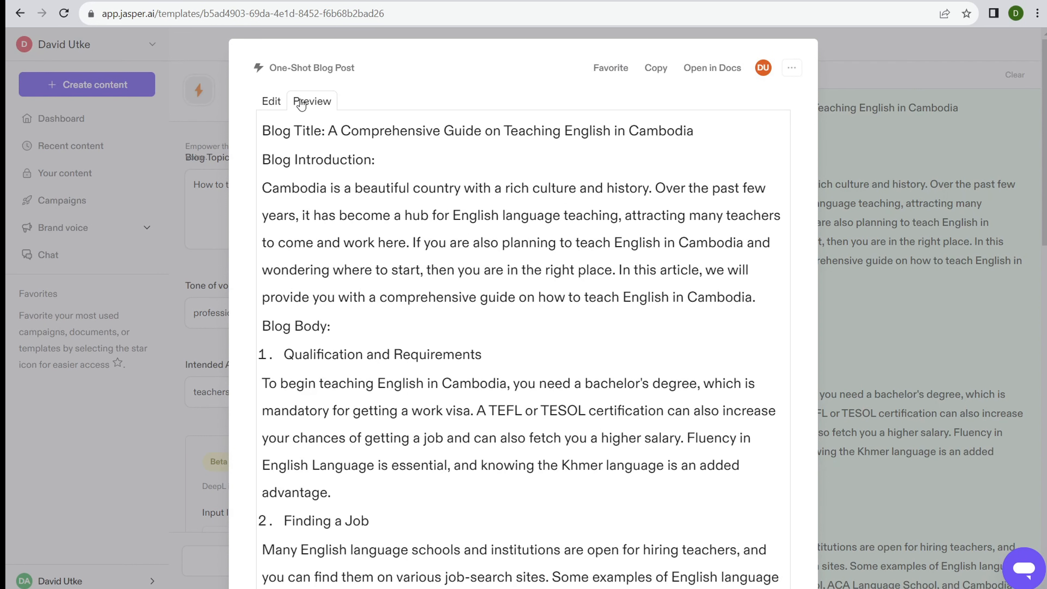
{"action": "left_click", "coordinate": [273, 105]}
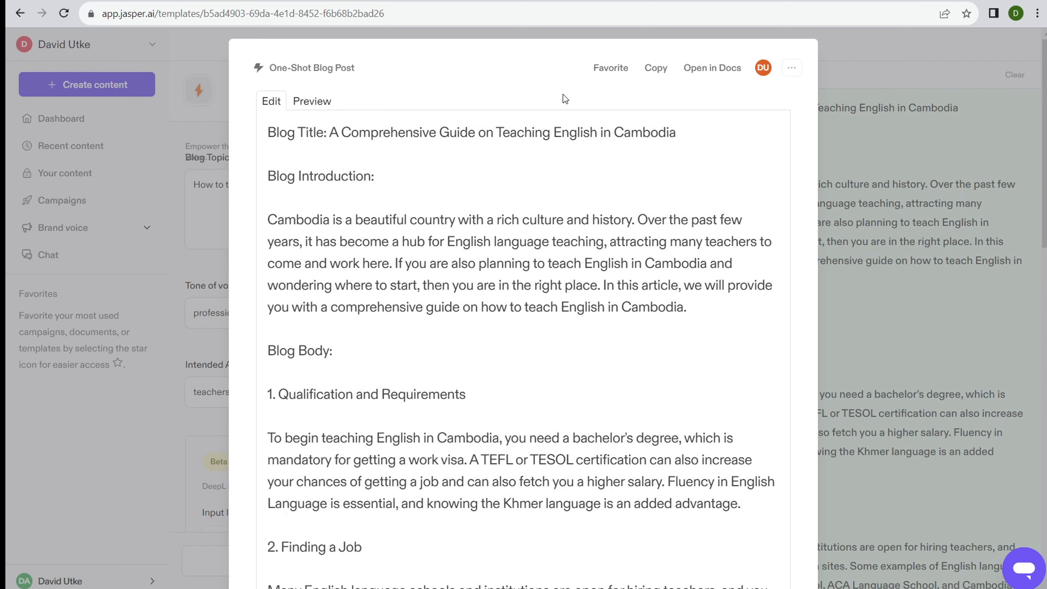
{"action": "scroll", "coordinate": [548, 226], "scroll_direction": "down", "scroll_amount": 10}
{"action": "scroll", "coordinate": [546, 232], "scroll_direction": "down", "scroll_amount": 3}
{"action": "scroll", "coordinate": [577, 227], "scroll_direction": "up", "scroll_amount": 20}
- Copy the generated blog post and paste it into a new blank document
{"action": "left_click", "coordinate": [660, 70]}
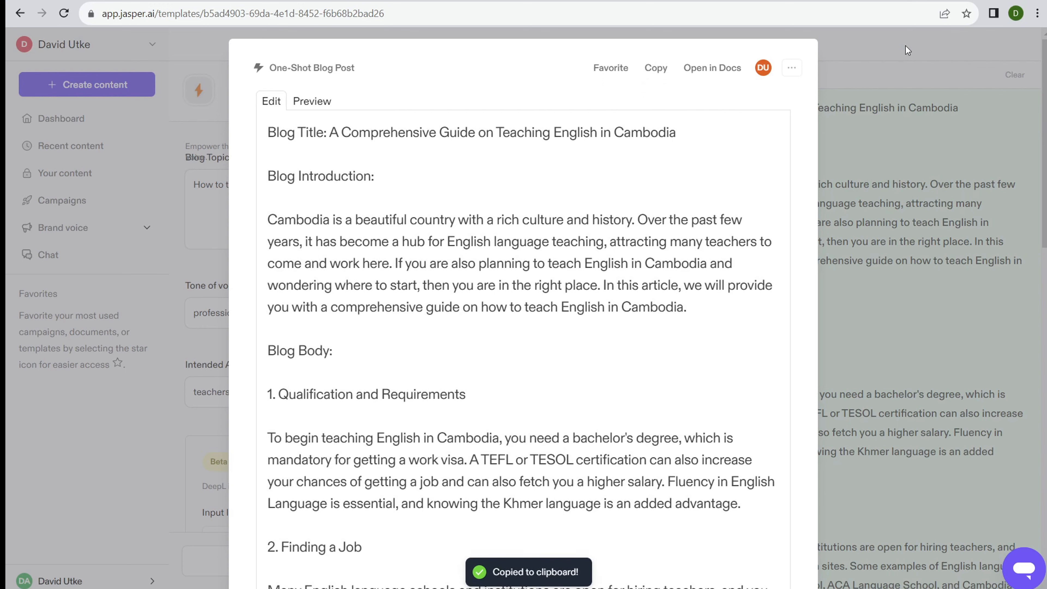
{"action": "left_click", "coordinate": [908, 50]}
{"action": "left_click", "coordinate": [38, 84]}
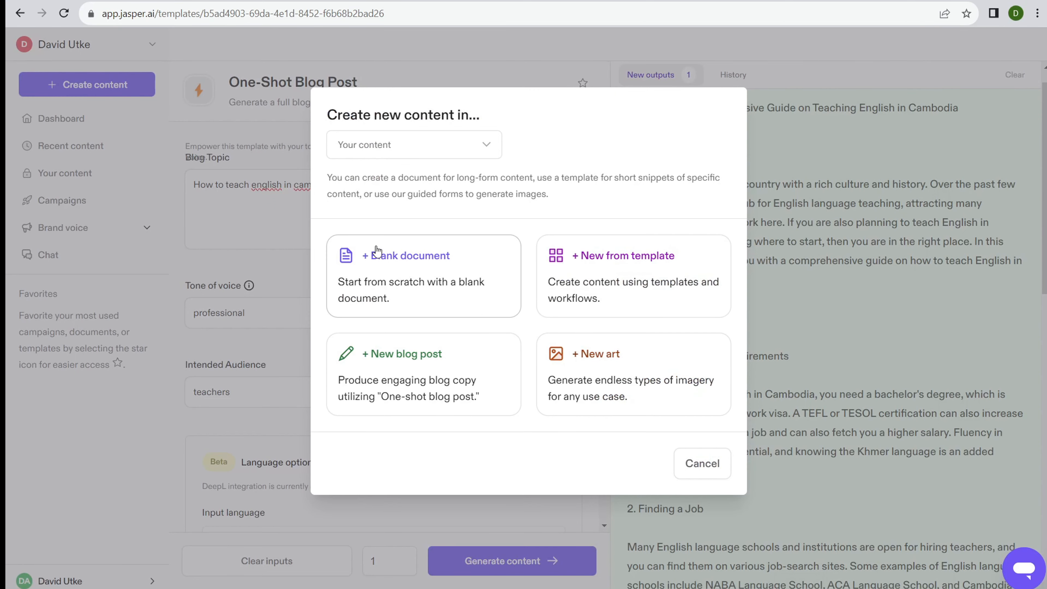
{"action": "key", "text": "Escape"}
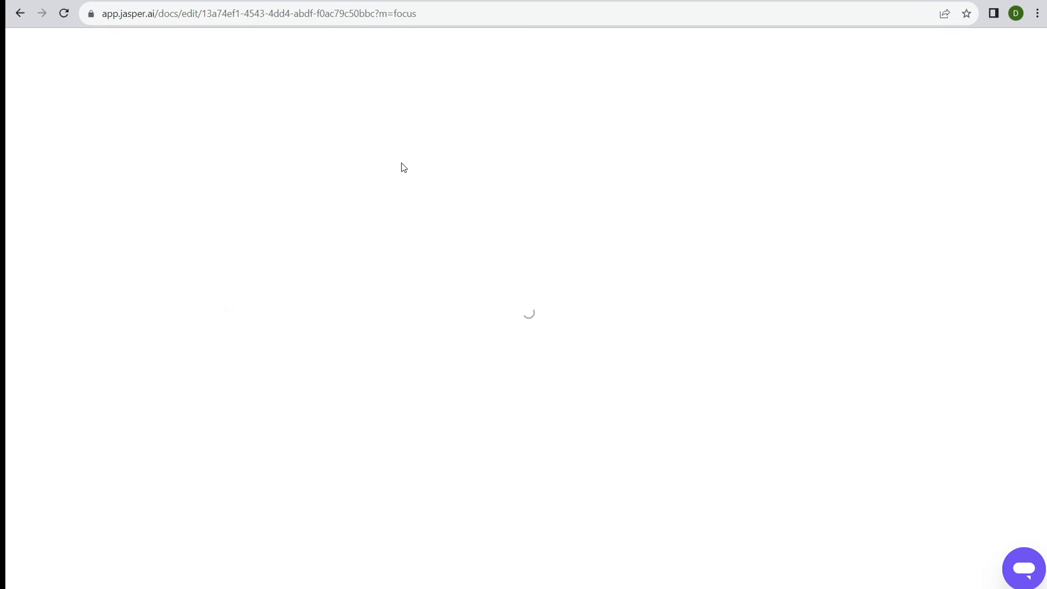
{"action": "right_click", "coordinate": [432, 145]}
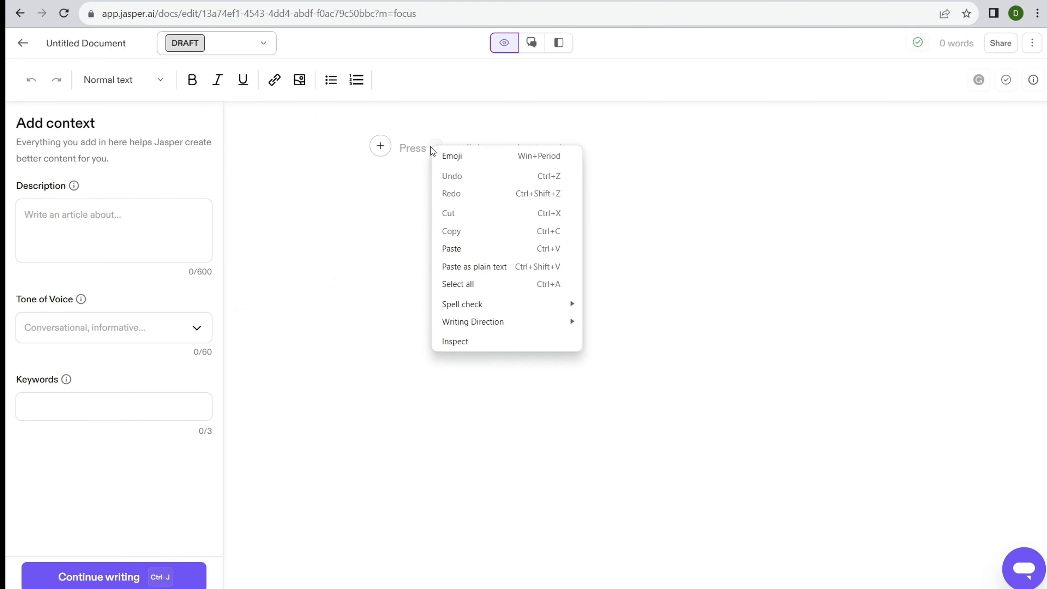
{"action": "left_click", "coordinate": [455, 249]}
- Have Jasper continue writing from the end of the Teaching Practices paragraph
{"action": "left_click", "coordinate": [608, 260]}
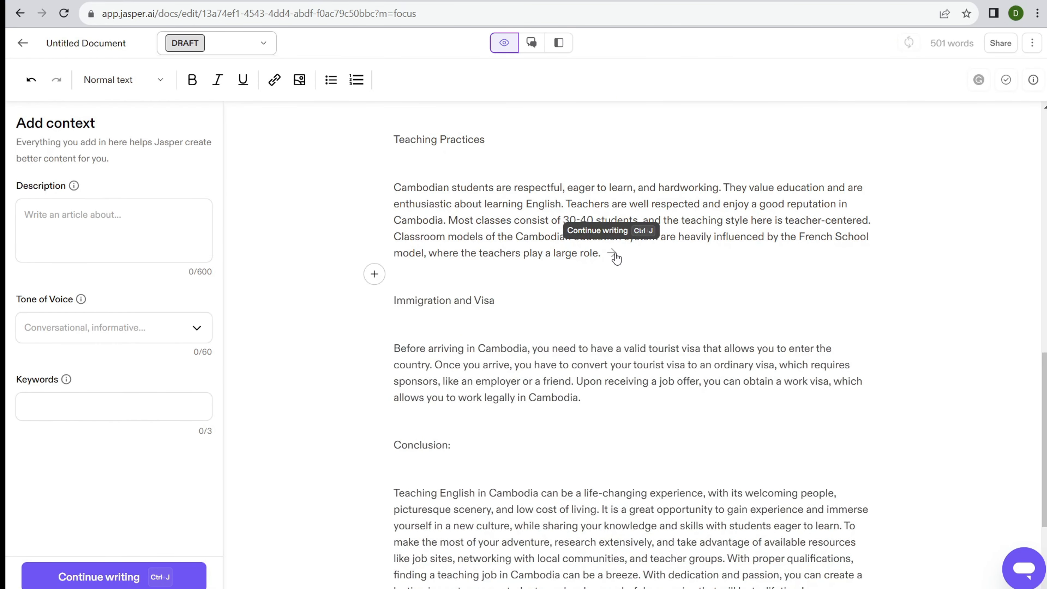
{"action": "key", "text": "ctrl+j"}
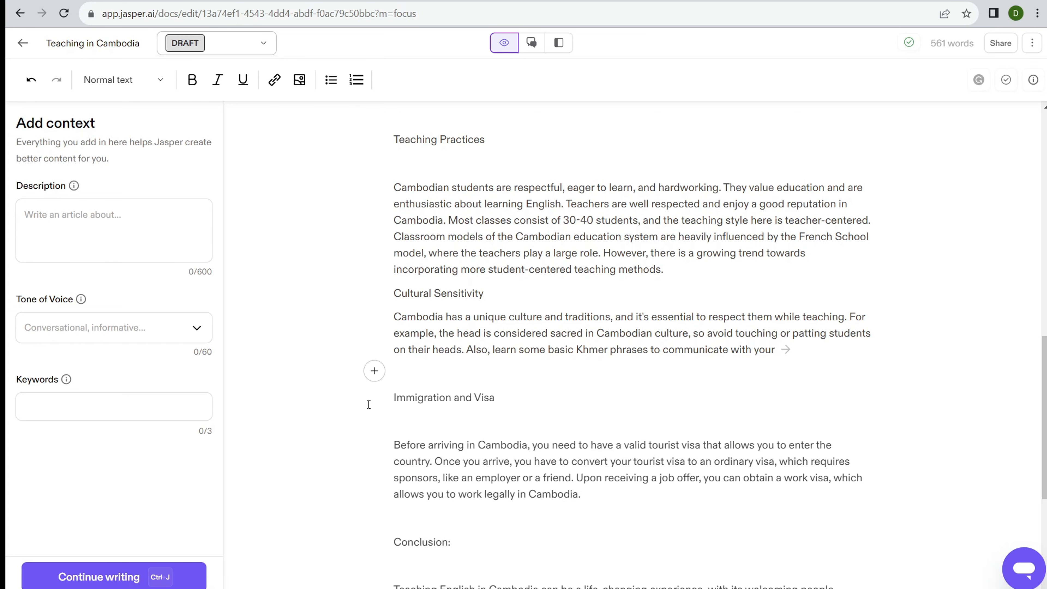
{"action": "scroll", "coordinate": [482, 353], "scroll_direction": "down", "scroll_amount": 5}
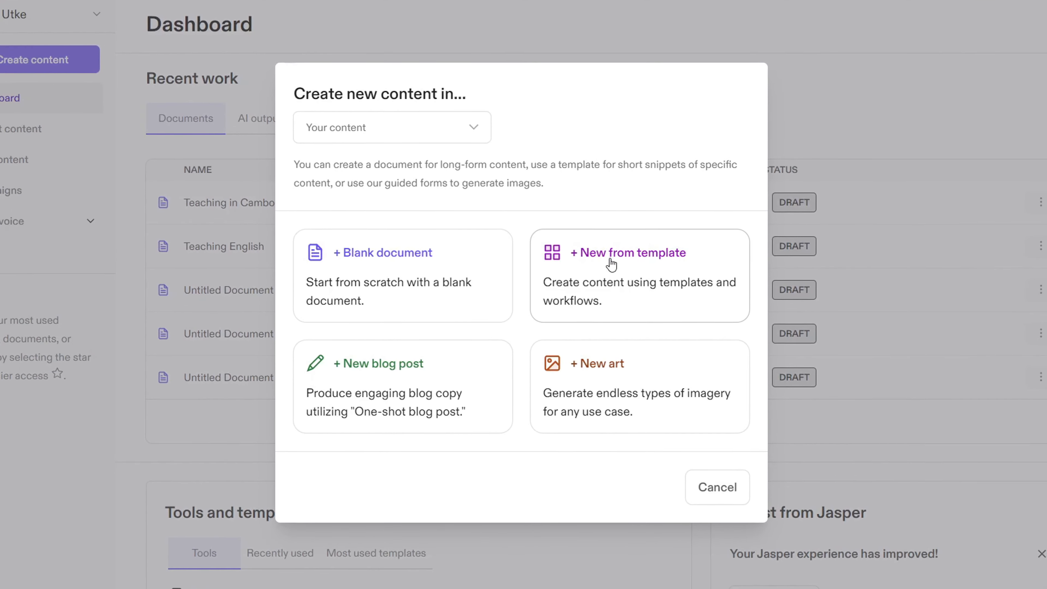
- Start new content from a template and look over the community templates and the workflows
{"action": "left_click", "coordinate": [612, 264]}
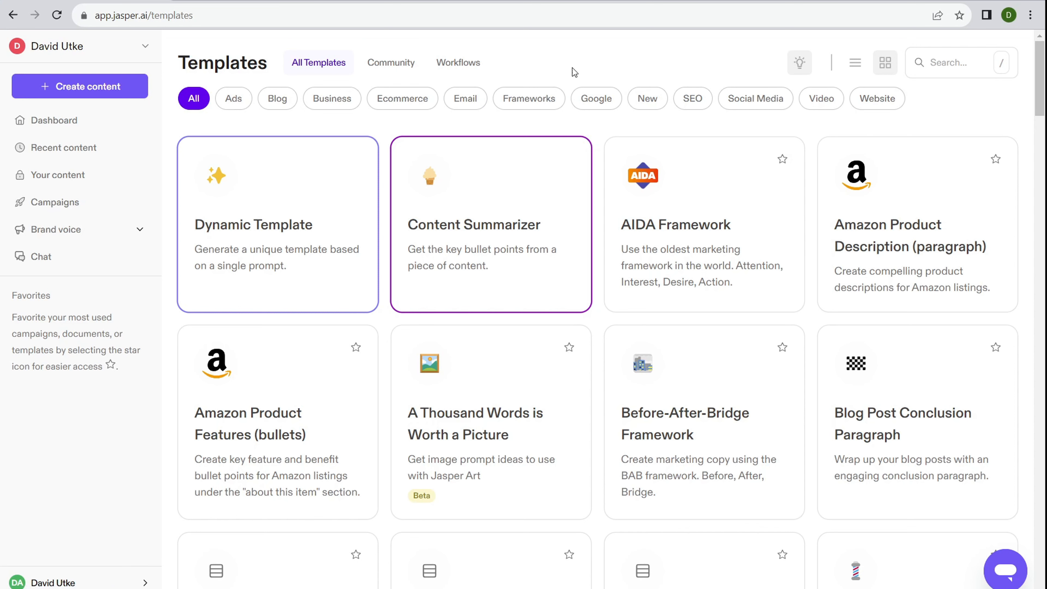
{"action": "left_click", "coordinate": [392, 63]}
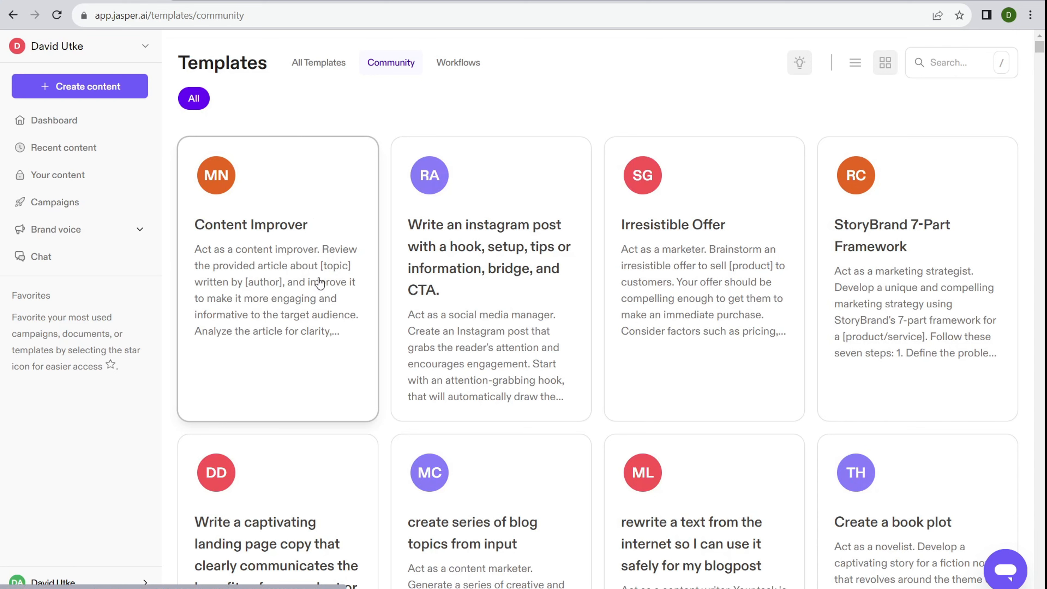
{"action": "left_click", "coordinate": [456, 63]}
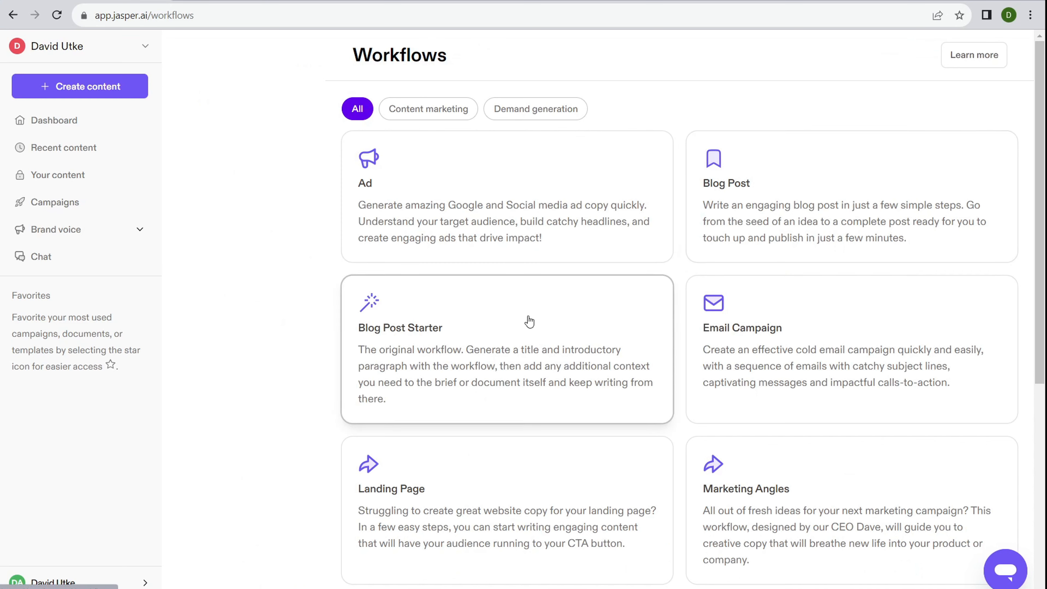
- Open the Email Campaign workflow to examine its input form, and return to the workflows list
{"action": "left_click", "coordinate": [842, 328]}
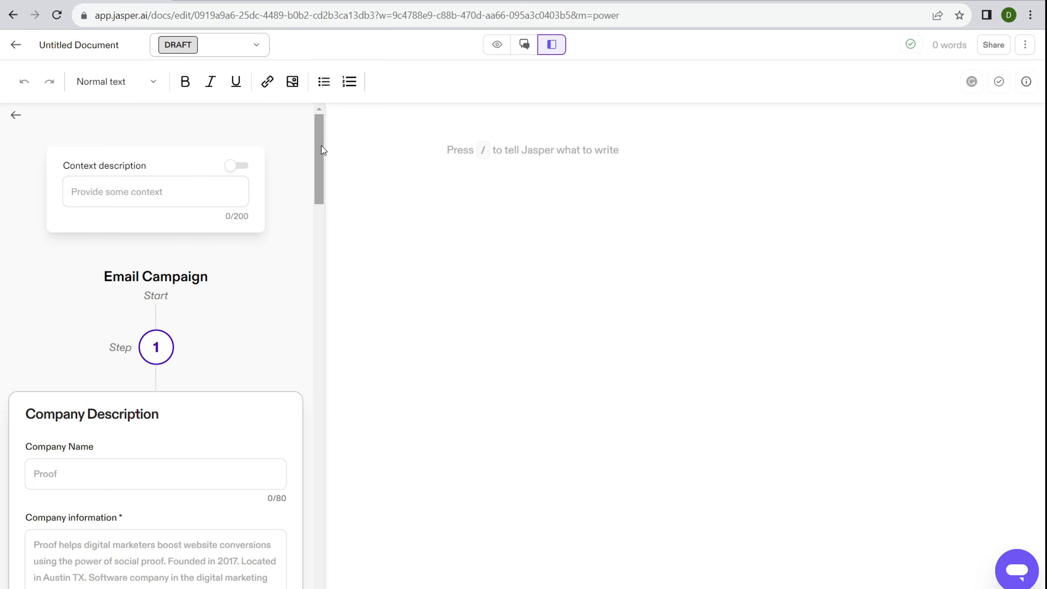
{"action": "left_click_drag", "start_coordinate": [323, 143], "coordinate": [206, 191]}
{"action": "left_click", "coordinate": [15, 45]}
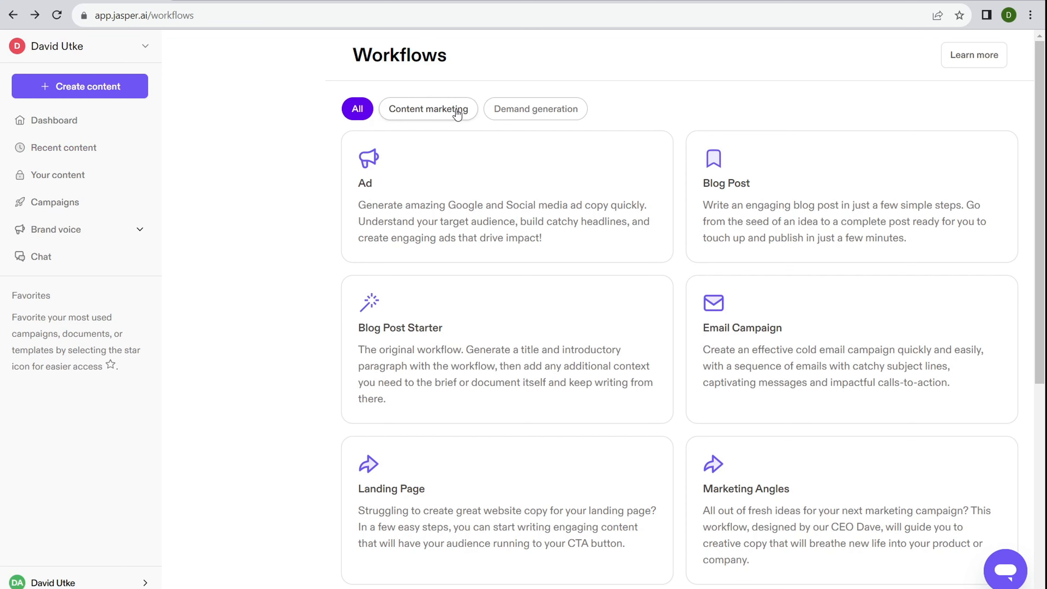
- Open the Amazon Product Description (paragraph) template from the full template list and enter "iphone 8" as the product name
{"action": "left_click", "coordinate": [13, 14]}
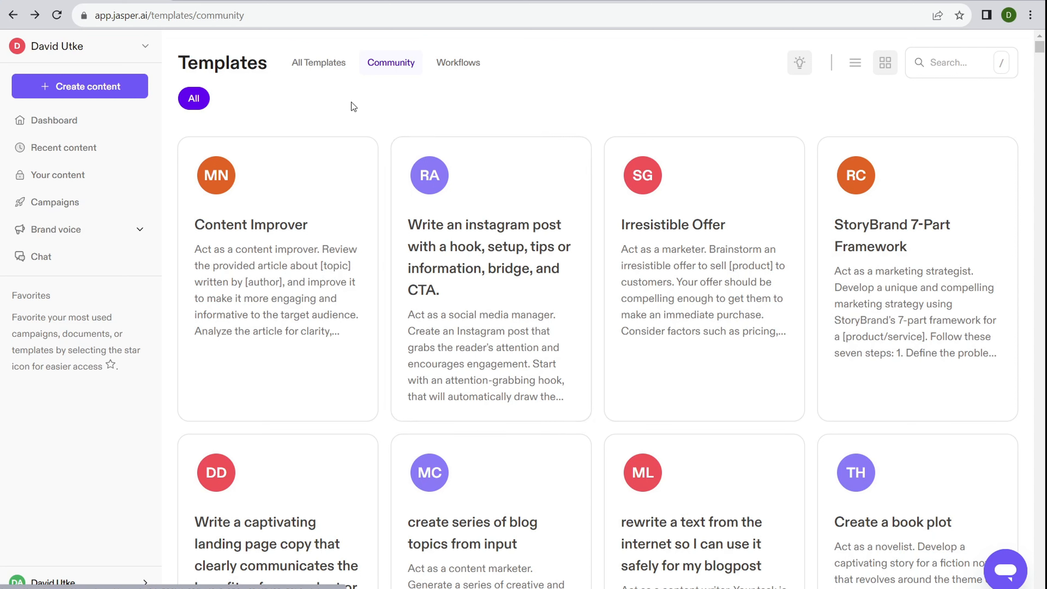
{"action": "left_click", "coordinate": [307, 71]}
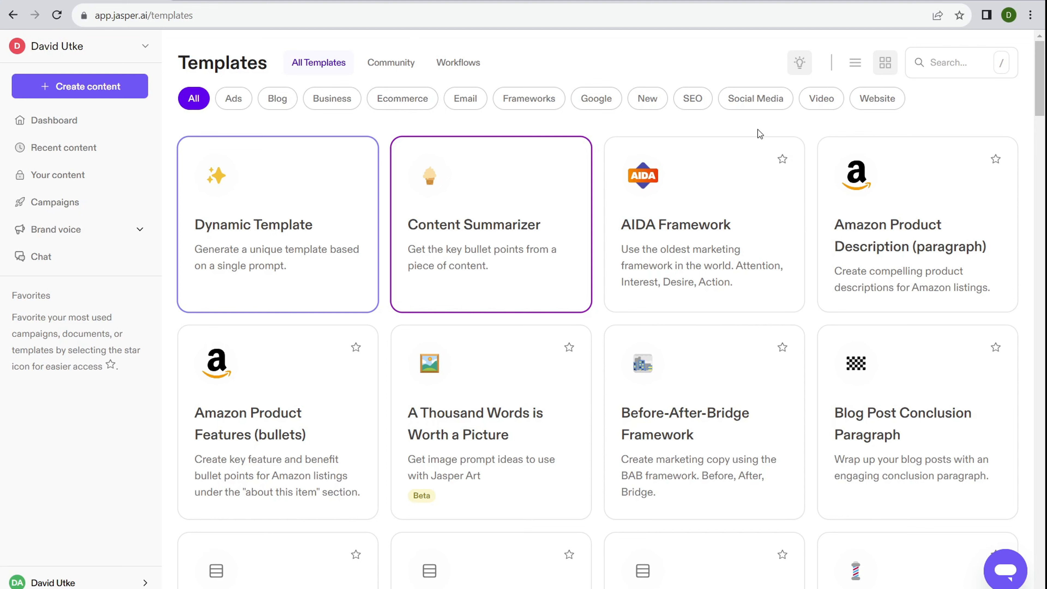
{"action": "left_click", "coordinate": [917, 211]}
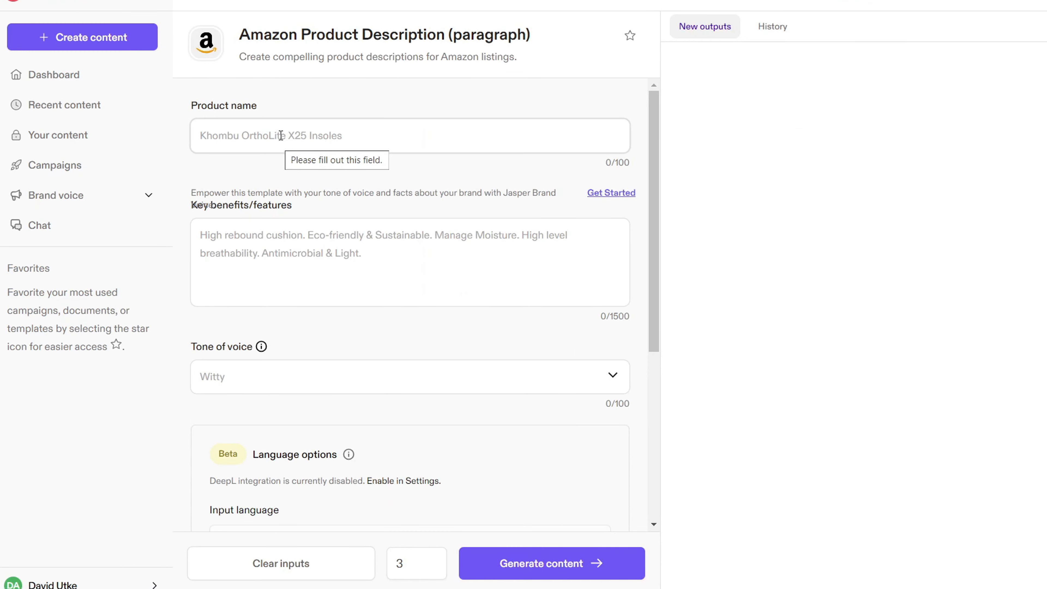
{"action": "left_click", "coordinate": [281, 135]}
{"action": "type", "text": "ip"}
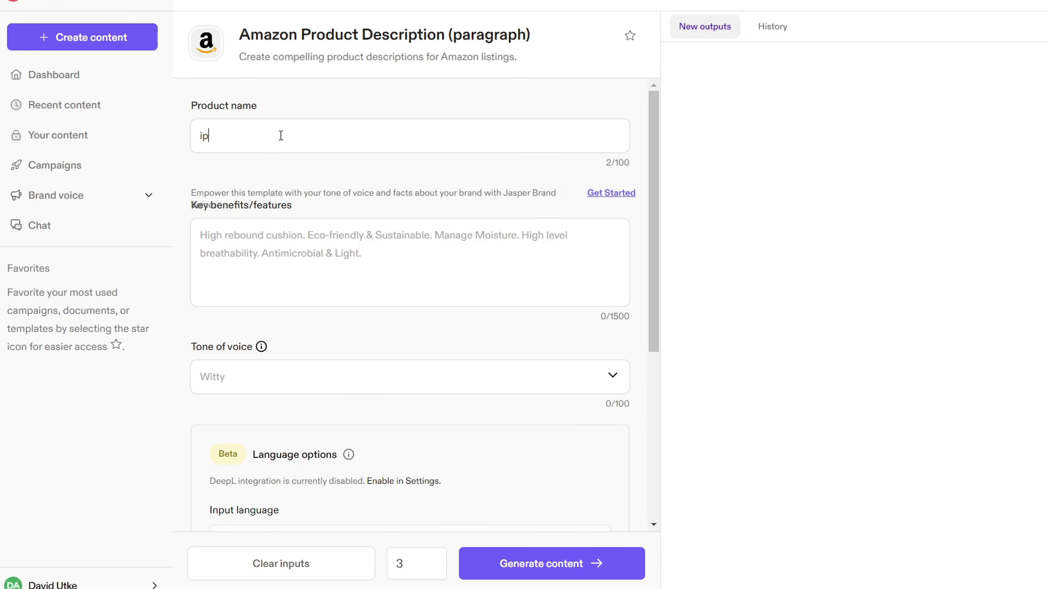
{"action": "type", "text": "hone 8"}
- Fill in "iphone 8" as key benefits/features and "smart witty" as tone of voice, and generate the product descriptions
{"action": "left_click", "coordinate": [554, 565]}
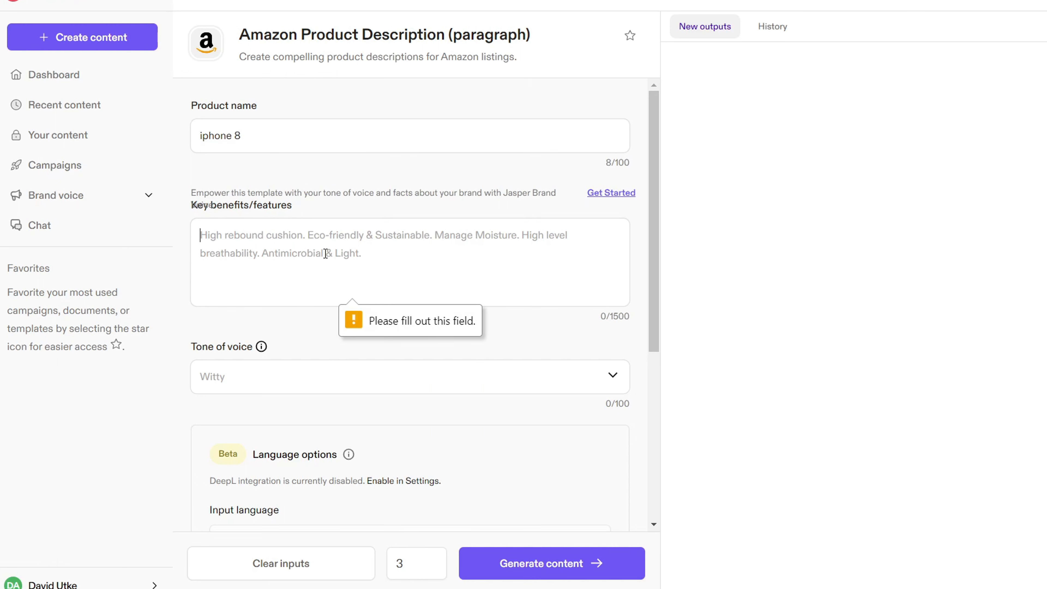
{"action": "type", "text": "iphone 8"}
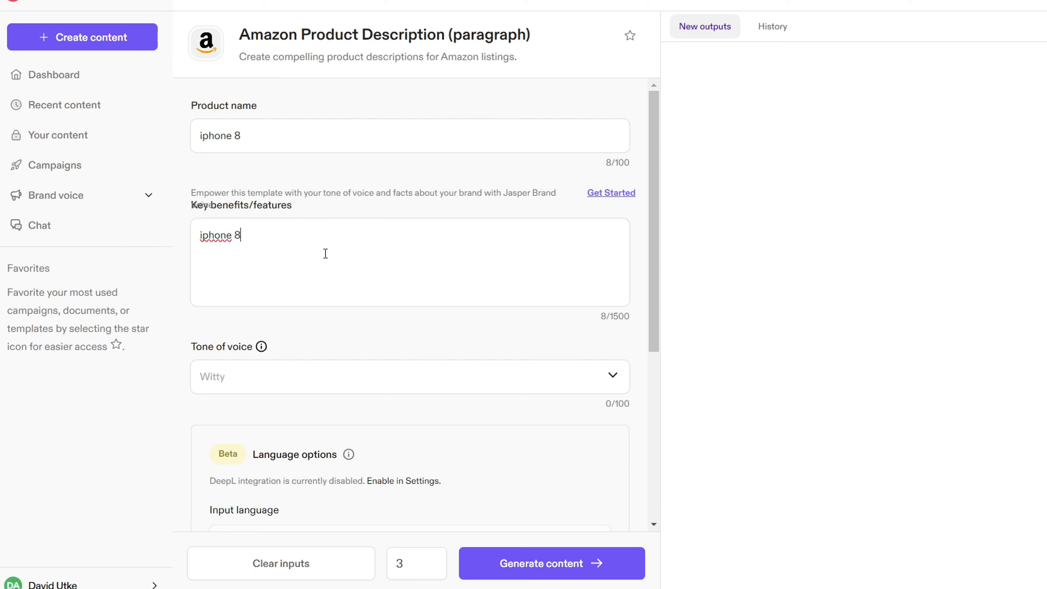
{"action": "left_click", "coordinate": [388, 382]}
{"action": "type", "text": "smart witty"}
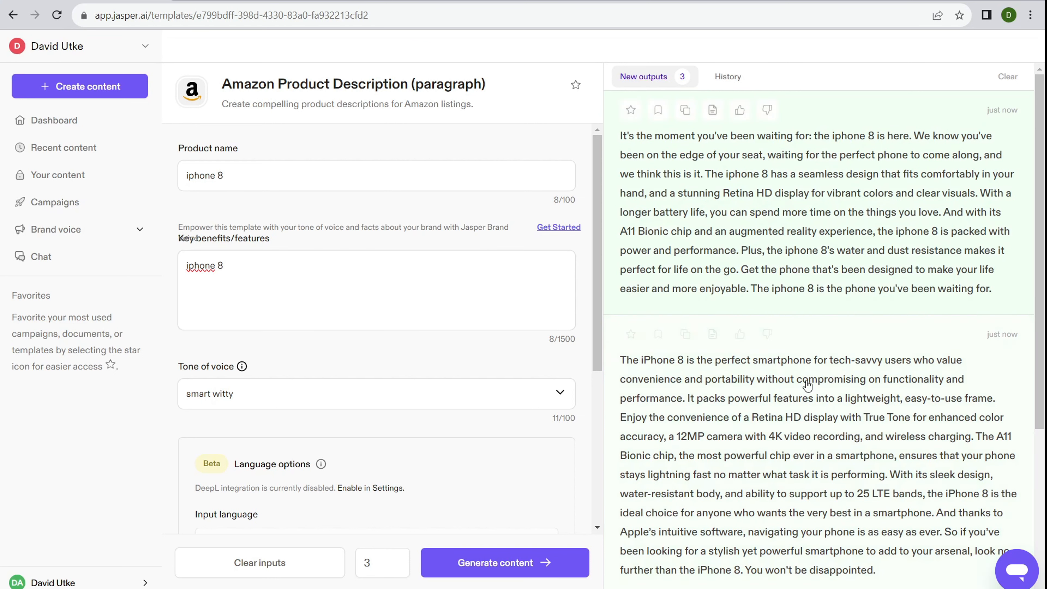
- Return to the template library and look over the SEO and Video template categories
{"action": "left_click", "coordinate": [14, 15]}
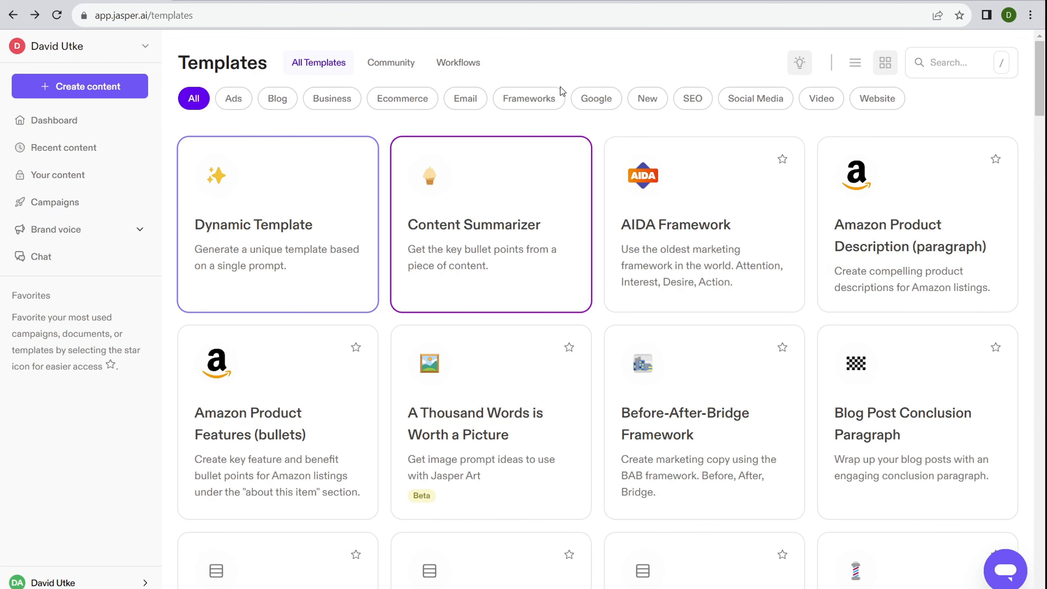
{"action": "left_click", "coordinate": [697, 104]}
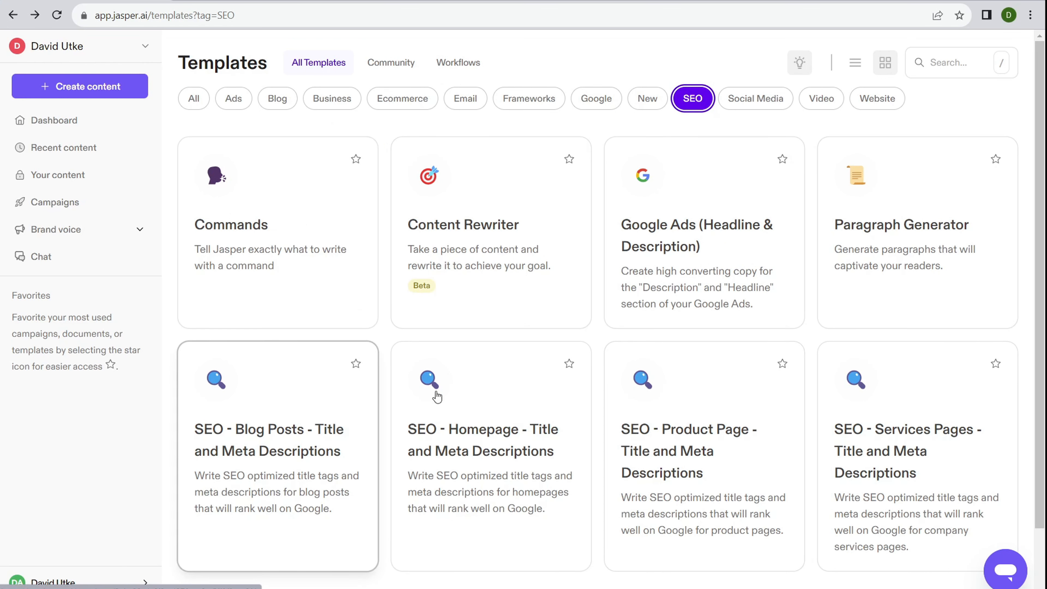
{"action": "left_click", "coordinate": [825, 106]}
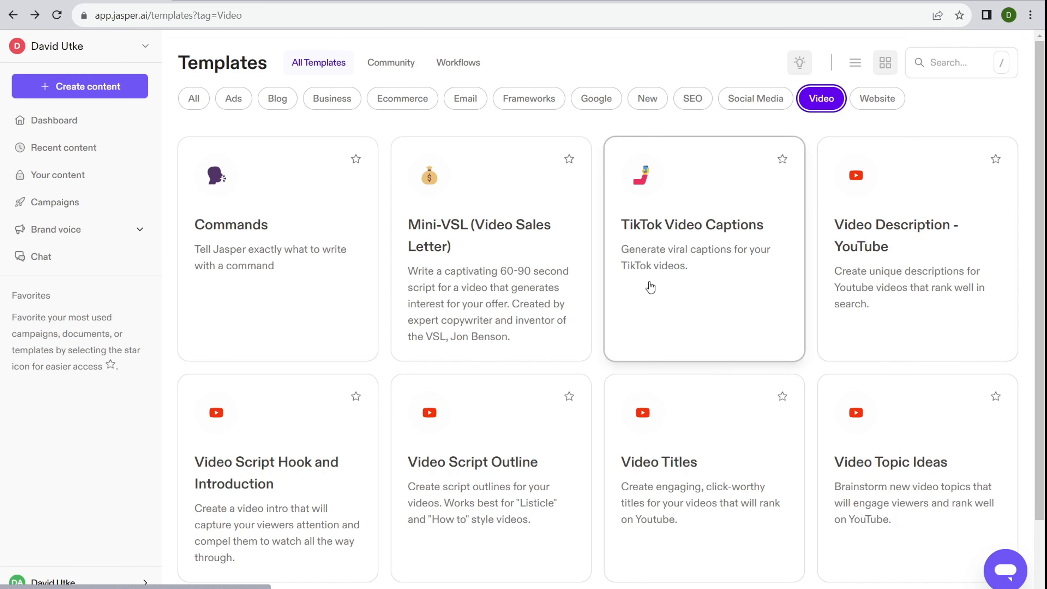
{"action": "scroll", "coordinate": [967, 245], "scroll_direction": "down", "scroll_amount": 1}
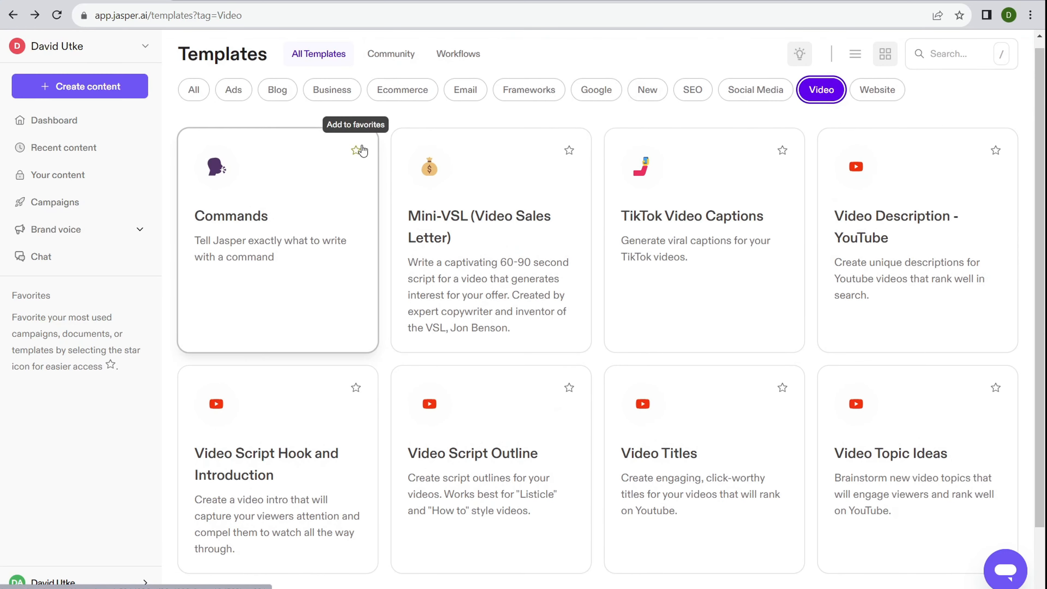
- Open the workflows list and look through the available workflows
{"action": "left_click", "coordinate": [459, 54]}
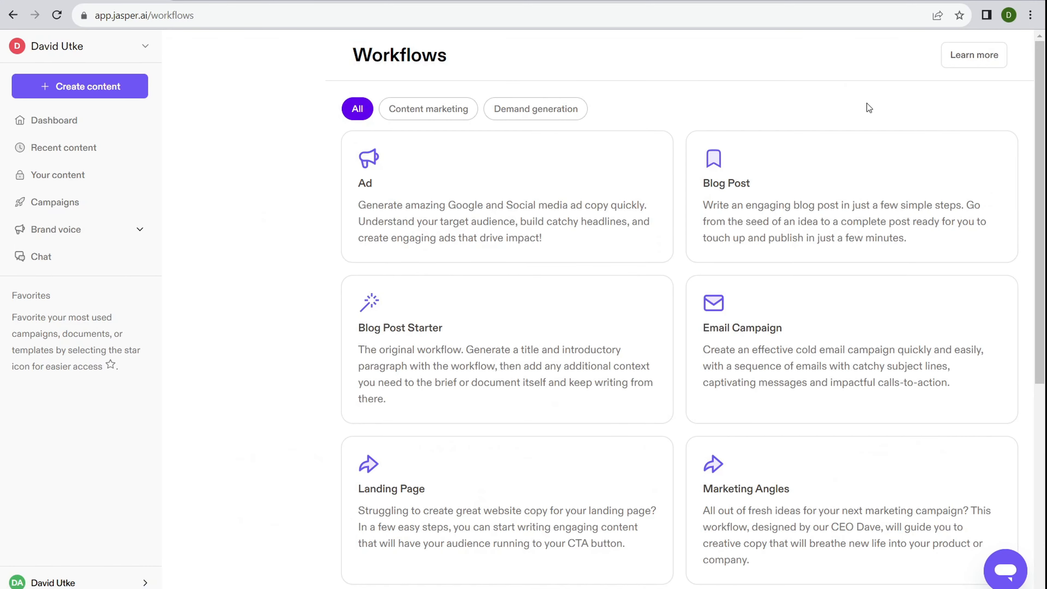
{"action": "scroll", "coordinate": [750, 83], "scroll_direction": "down", "scroll_amount": 8}
{"action": "scroll", "coordinate": [750, 83], "scroll_direction": "up", "scroll_amount": 6}
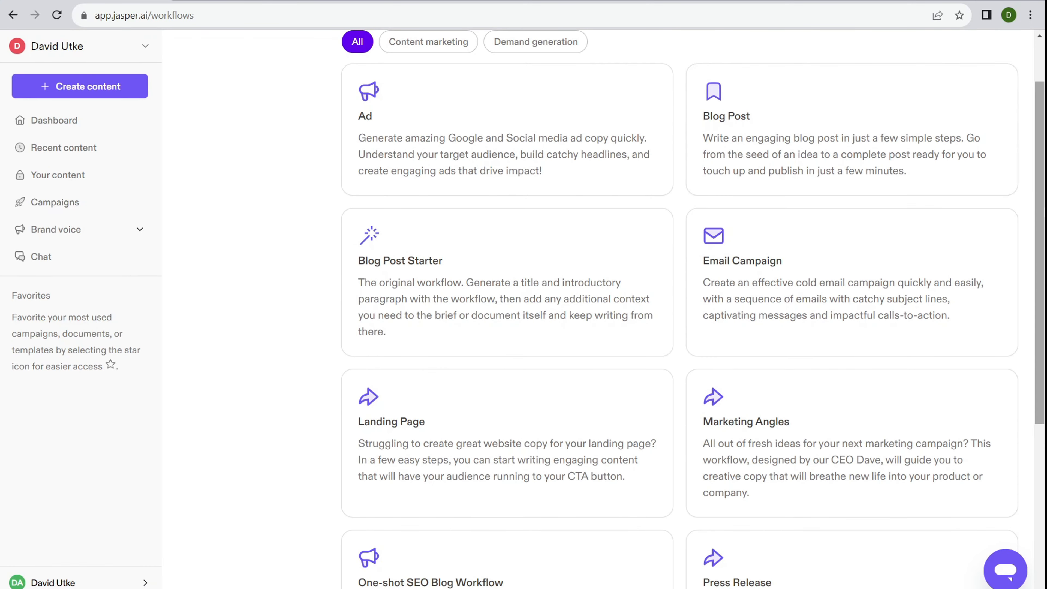
{"action": "scroll", "coordinate": [804, 202], "scroll_direction": "up", "scroll_amount": 2}
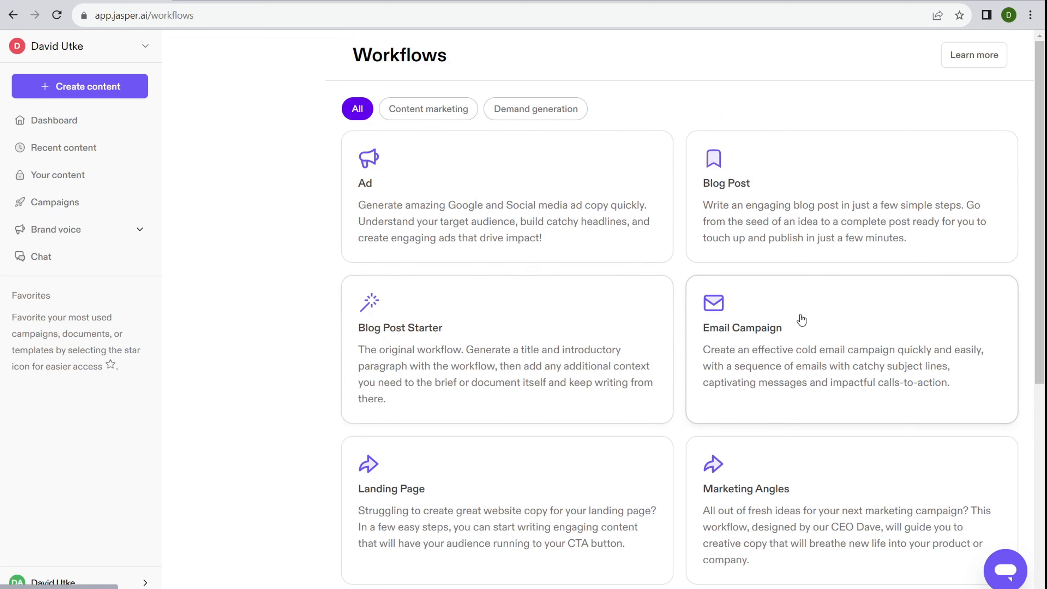
- Look through all workflows, and filter them by Demand generation and by Content marketing
{"action": "scroll", "coordinate": [487, 413], "scroll_direction": "down", "scroll_amount": 2}
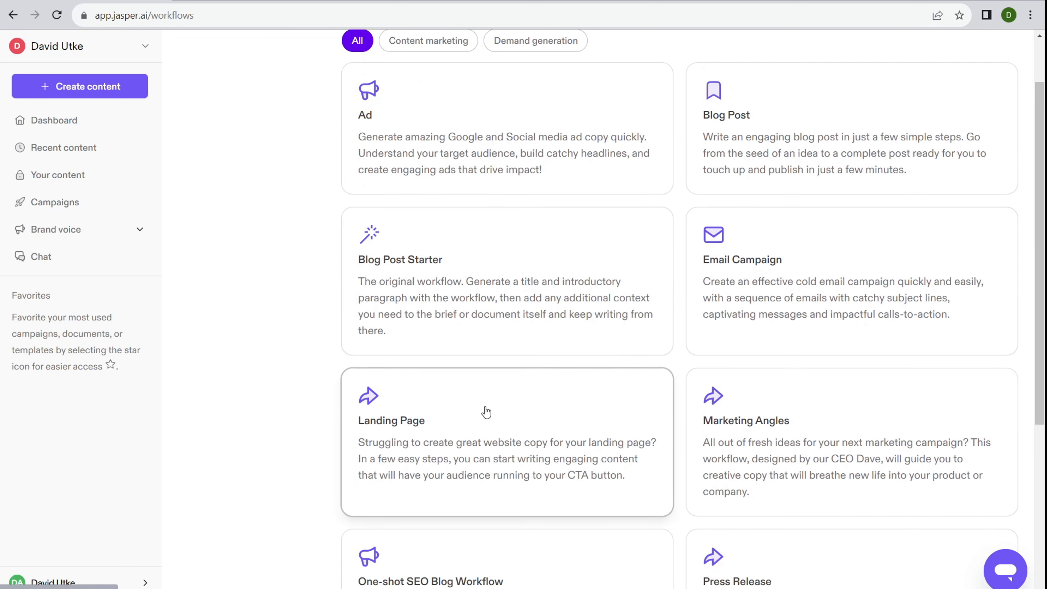
{"action": "scroll", "coordinate": [246, 165], "scroll_direction": "up", "scroll_amount": 2}
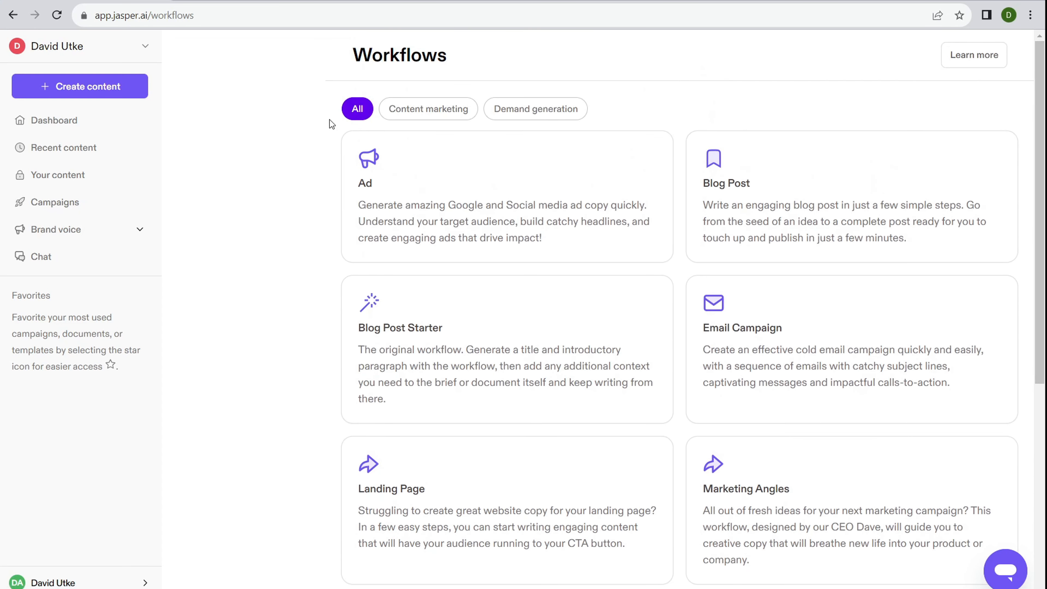
{"action": "left_click", "coordinate": [517, 123]}
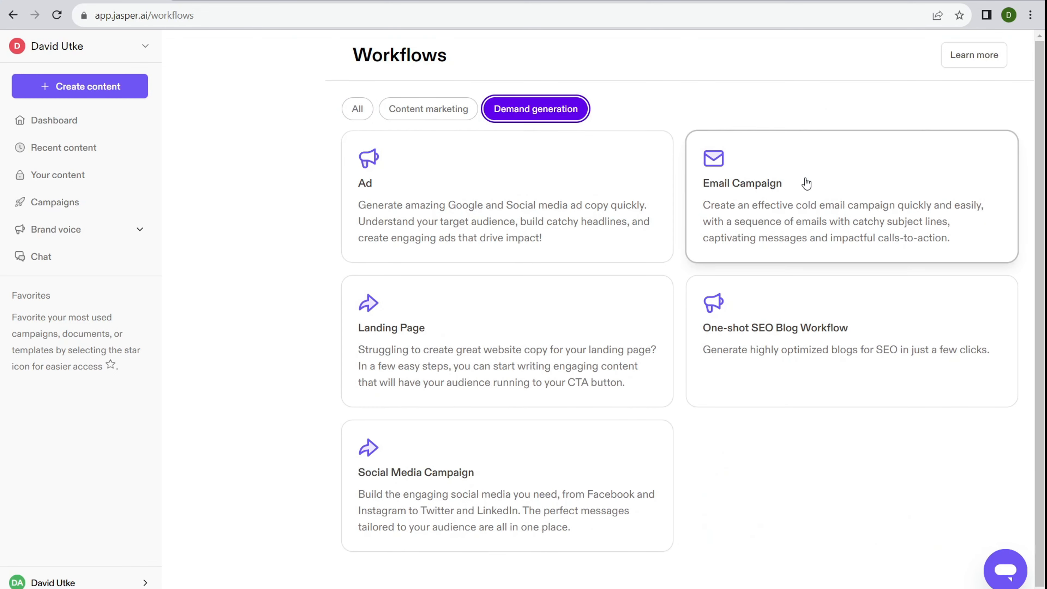
{"action": "left_click", "coordinate": [435, 114]}
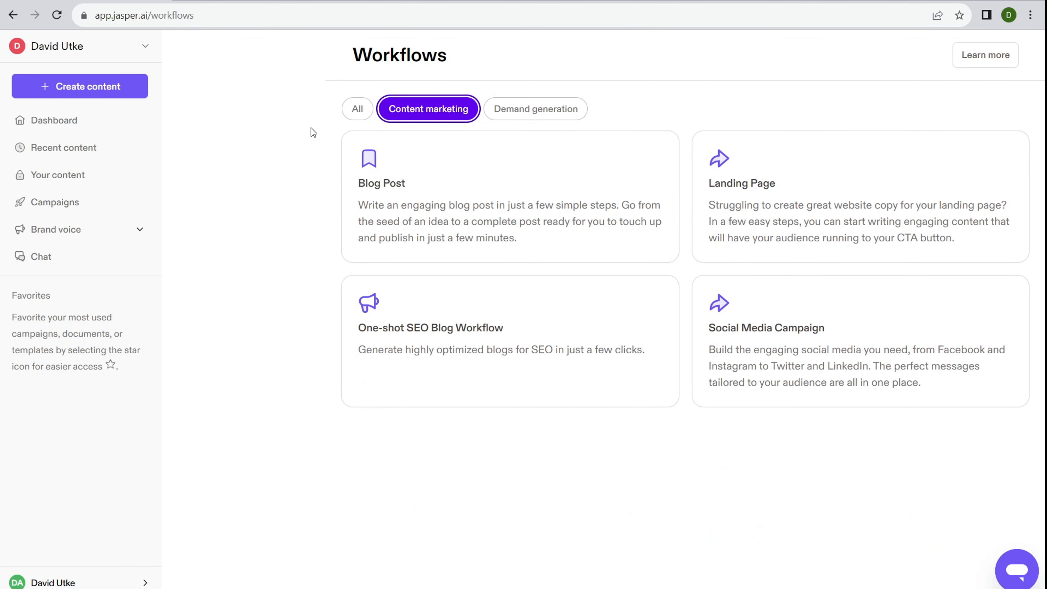
- Return to the template library and start a new art piece from the content creation options
{"action": "left_click", "coordinate": [9, 16]}
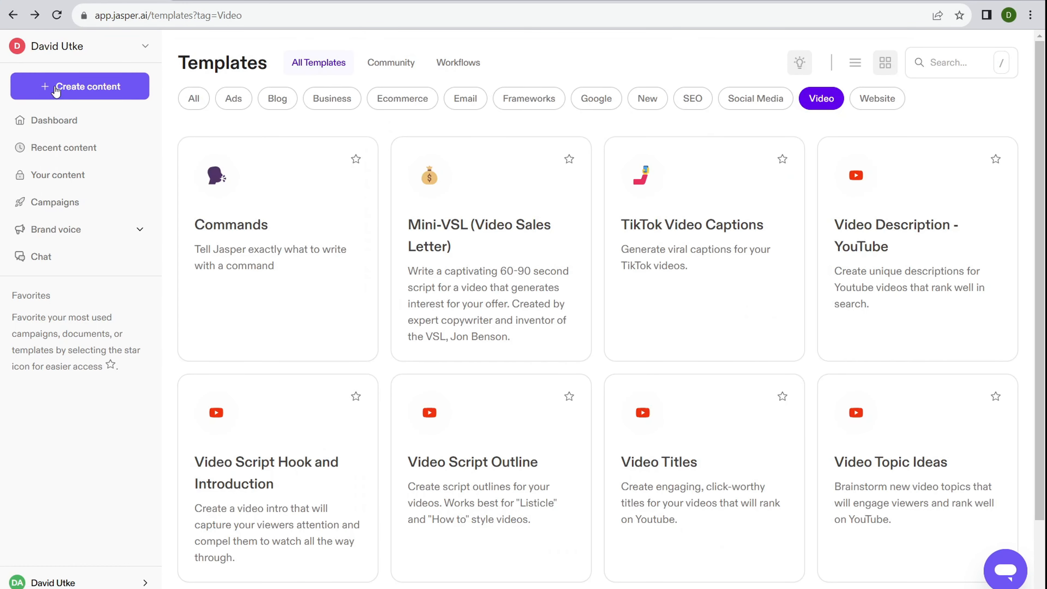
{"action": "left_click", "coordinate": [80, 87]}
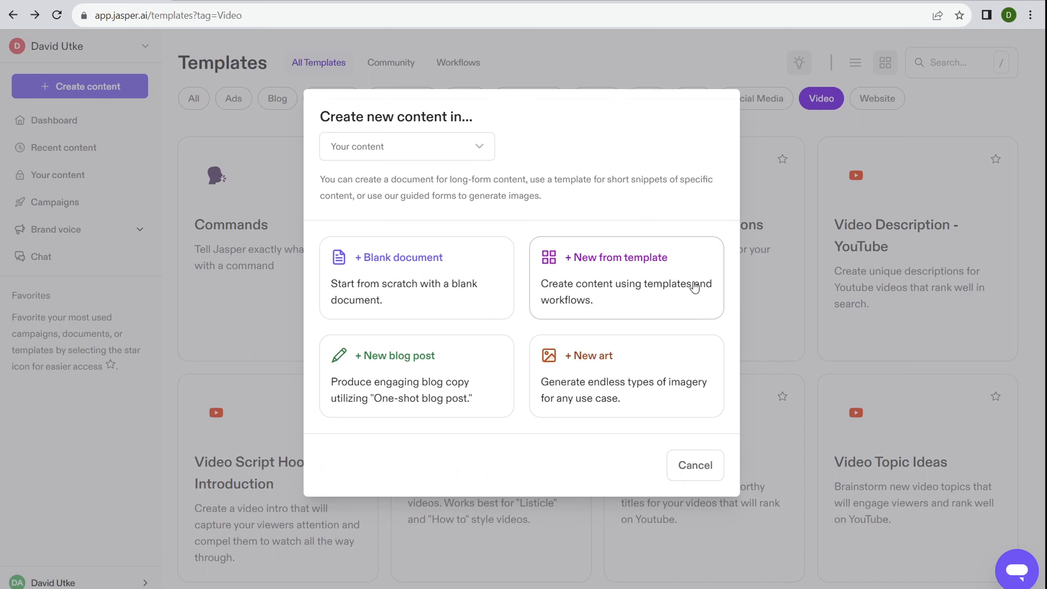
{"action": "left_click", "coordinate": [696, 468]}
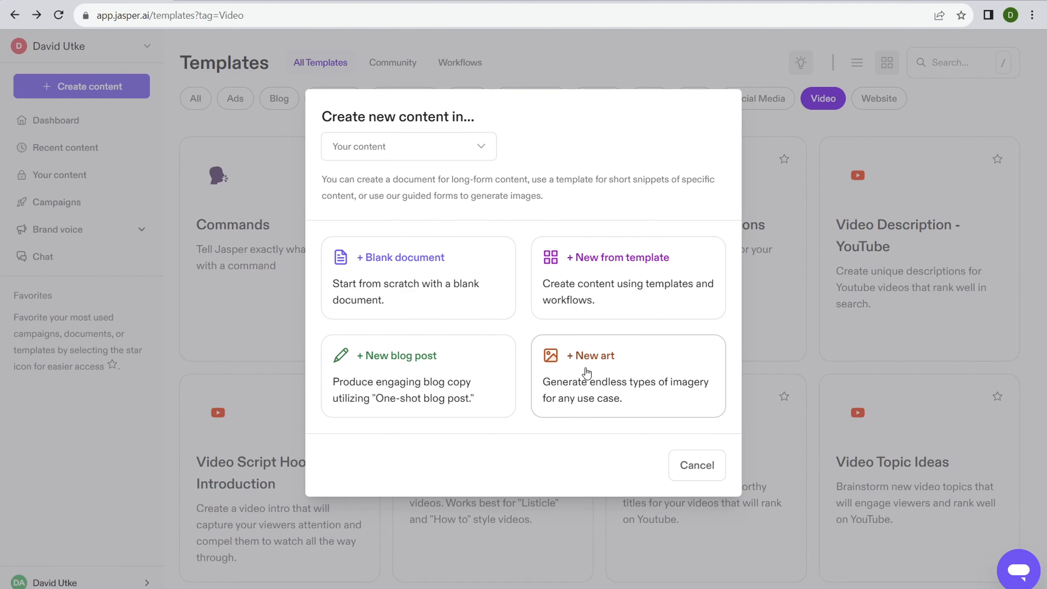
{"action": "left_click", "coordinate": [588, 373]}
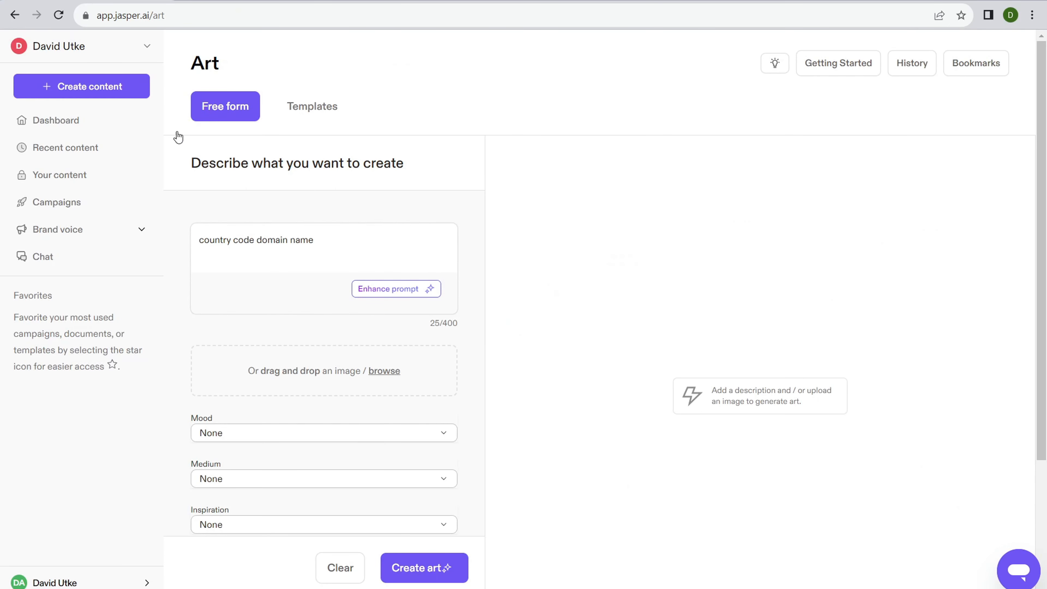
- Replace the art description with "ha giang loop vietnam" and generate the images
{"action": "left_click_drag", "start_coordinate": [351, 243], "coordinate": [177, 232]}
{"action": "key", "text": "BackSpace"}
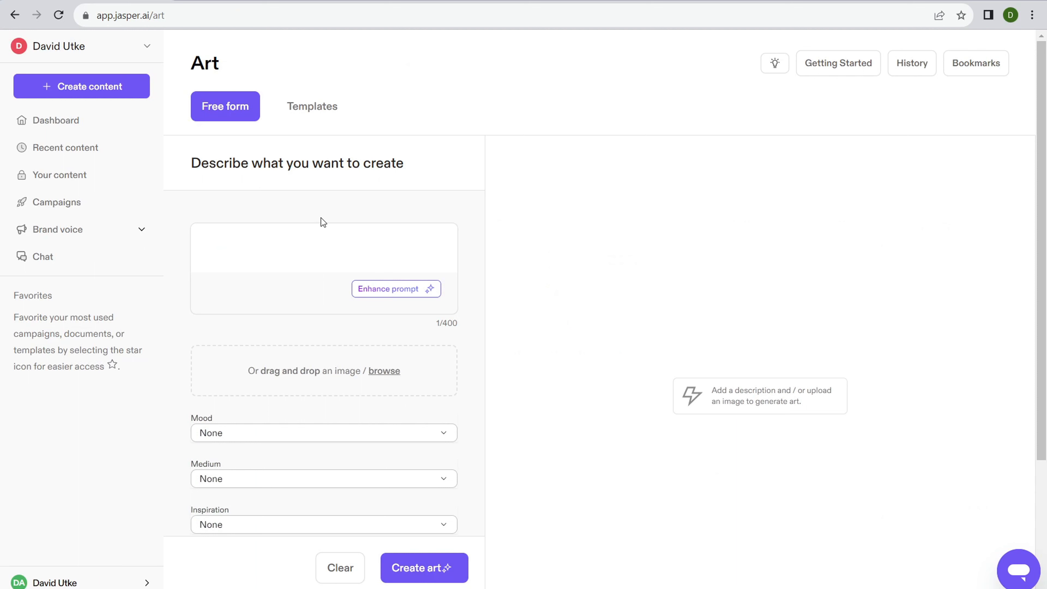
{"action": "type", "text": "ha giang loop vietnam"}
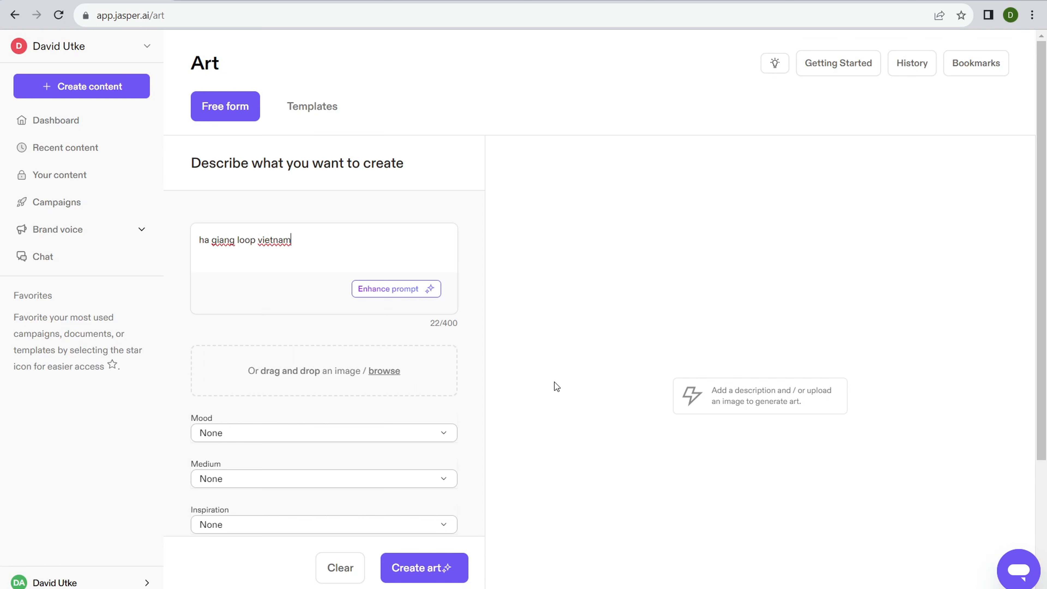
{"action": "left_click", "coordinate": [427, 565]}
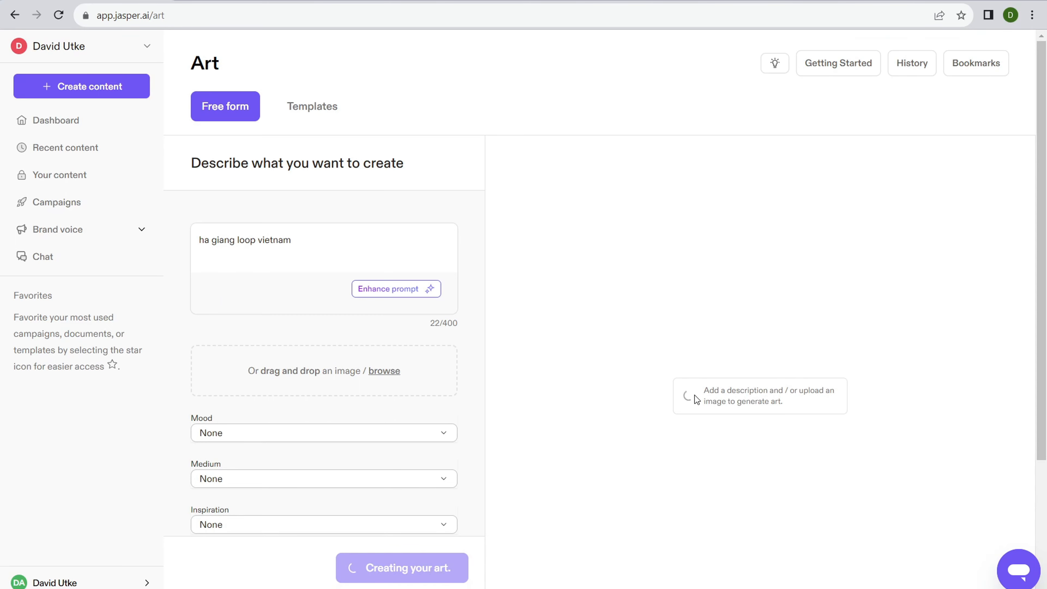
- Look over the generated images, enlarge the second one showing the terraced hills, and return to the image grid
{"action": "scroll", "coordinate": [719, 184], "scroll_direction": "down", "scroll_amount": 4}
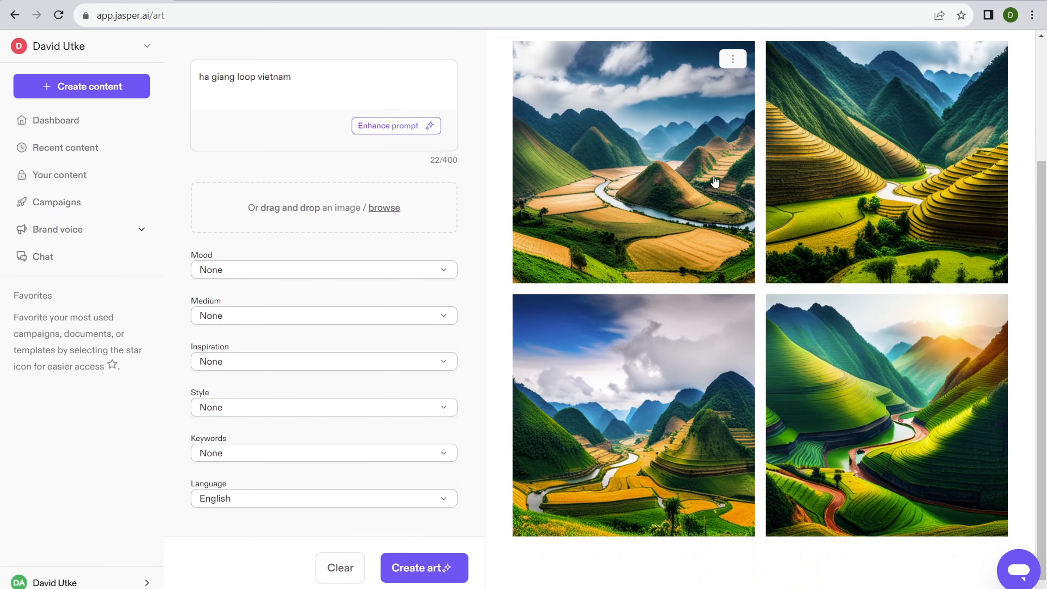
{"action": "scroll", "coordinate": [886, 198], "scroll_direction": "up", "scroll_amount": 1}
{"action": "left_click", "coordinate": [886, 198]}
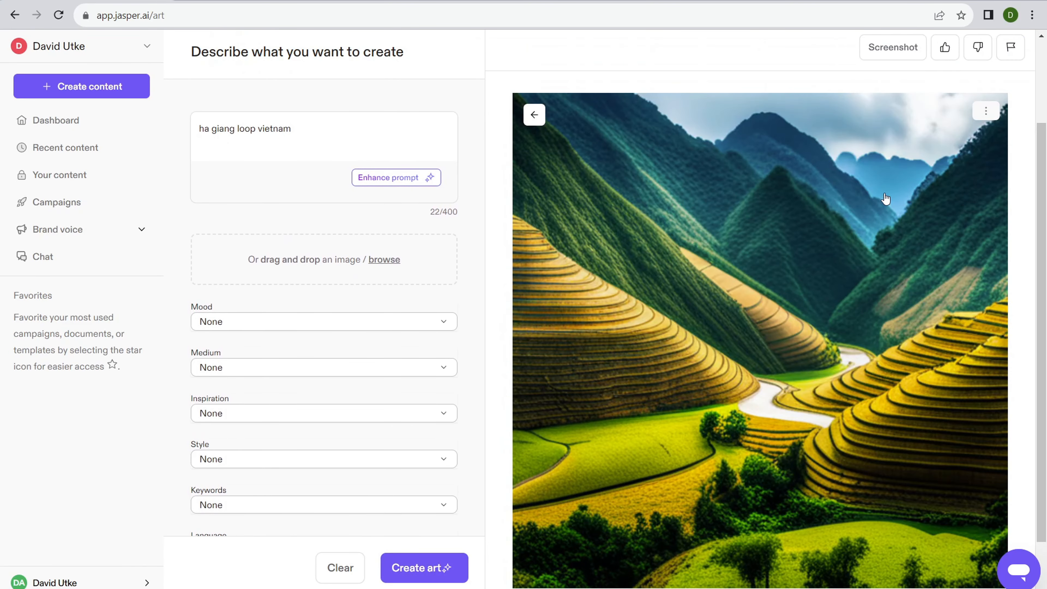
{"action": "left_click", "coordinate": [534, 115]}
{"action": "scroll", "coordinate": [853, 270], "scroll_direction": "up", "scroll_amount": 2}
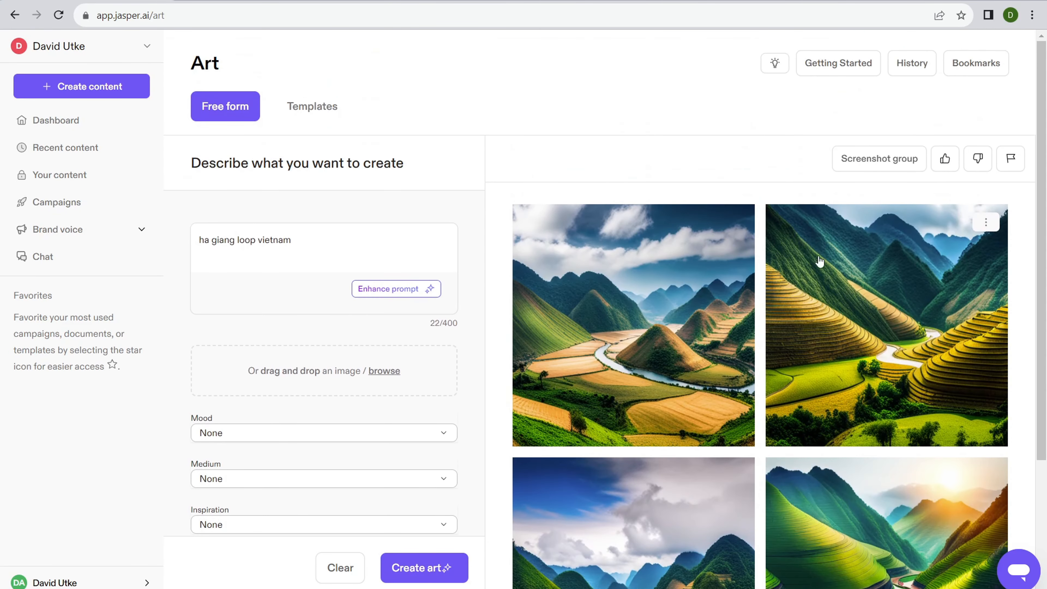
- Check the bookmark, copy, share and download size options for the second image, and dismiss them
{"action": "left_click", "coordinate": [985, 222]}
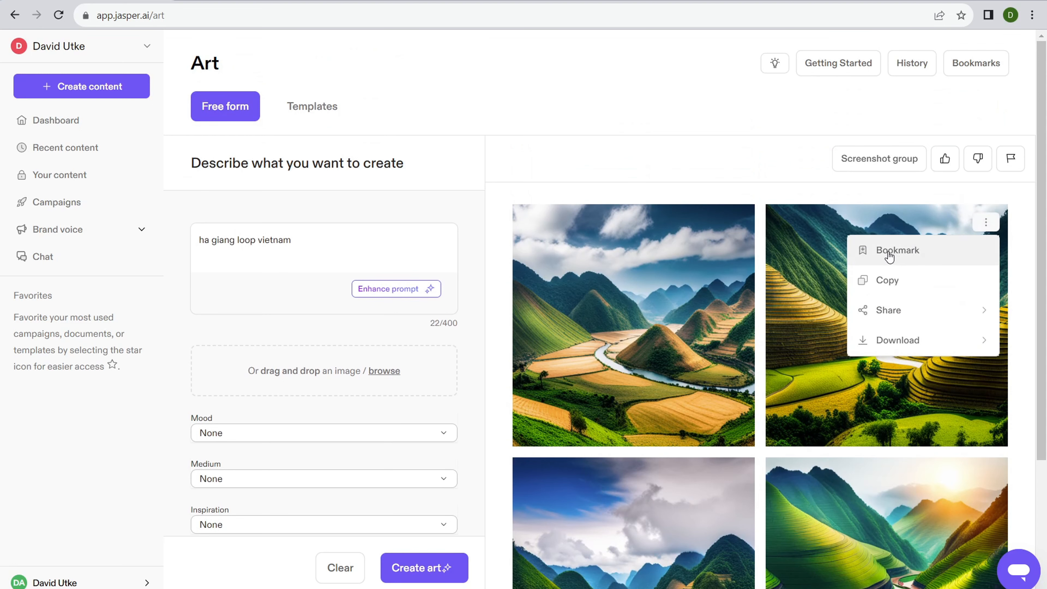
{"action": "mouse_move", "coordinate": [896, 312]}
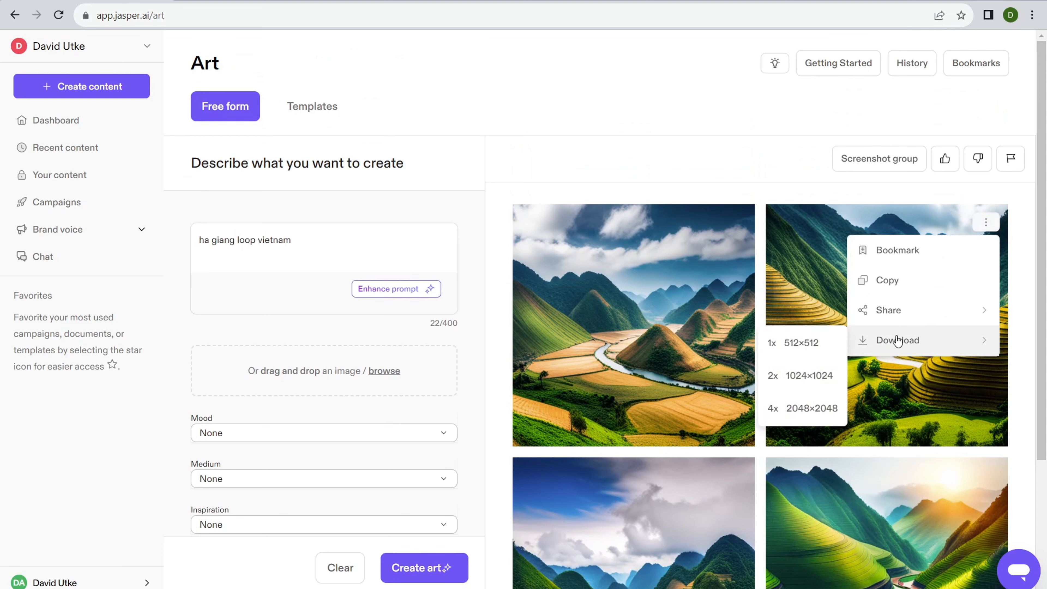
{"action": "left_click", "coordinate": [719, 109]}
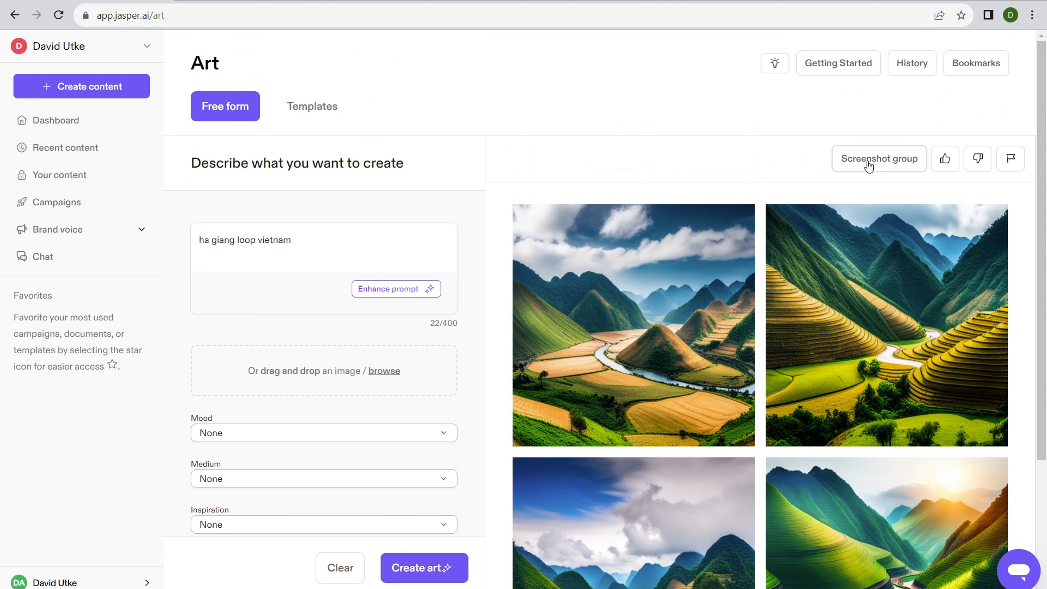
- Look over the four images and the art settings, and check the available Mood choices without changing them
{"action": "scroll", "coordinate": [676, 342], "scroll_direction": "down", "scroll_amount": 2}
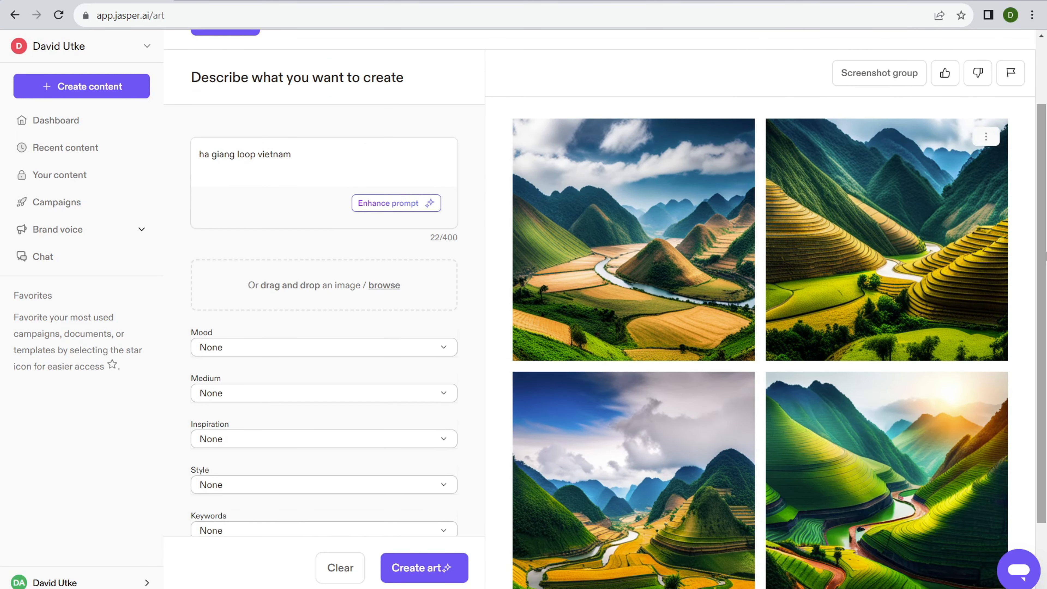
{"action": "scroll", "coordinate": [1045, 215], "scroll_direction": "up", "scroll_amount": 1}
{"action": "scroll", "coordinate": [1046, 215], "scroll_direction": "up", "scroll_amount": 1}
{"action": "scroll", "coordinate": [1045, 201], "scroll_direction": "down", "scroll_amount": 3}
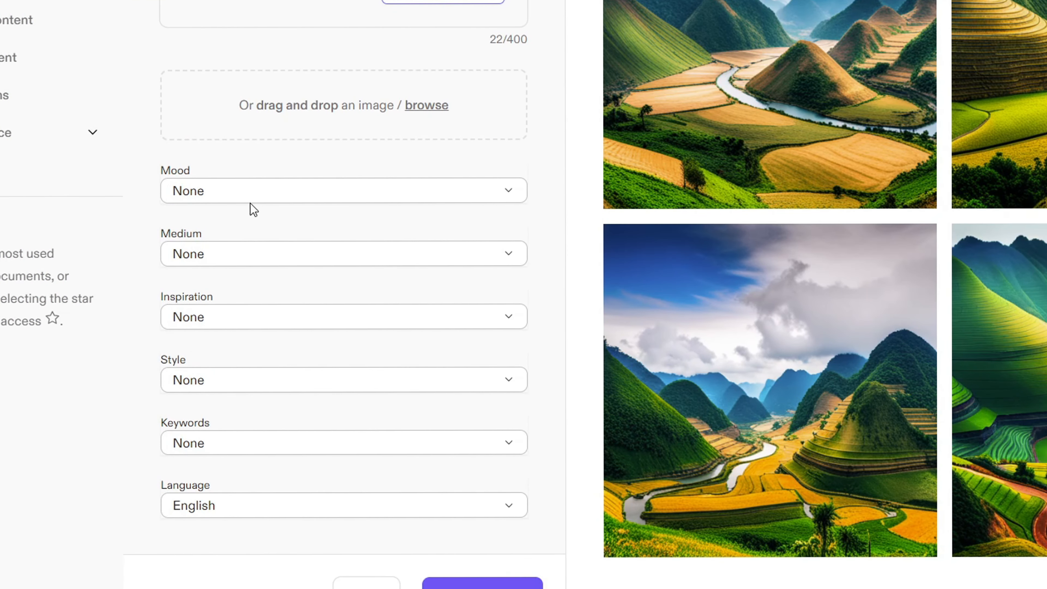
{"action": "left_click", "coordinate": [247, 191]}
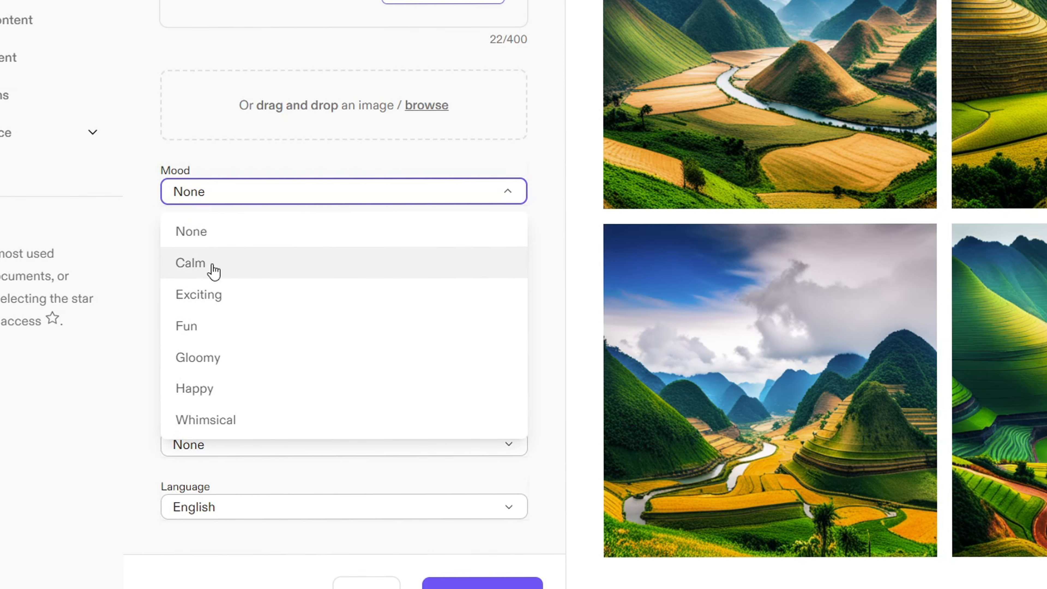
{"action": "left_click", "coordinate": [75, 478]}
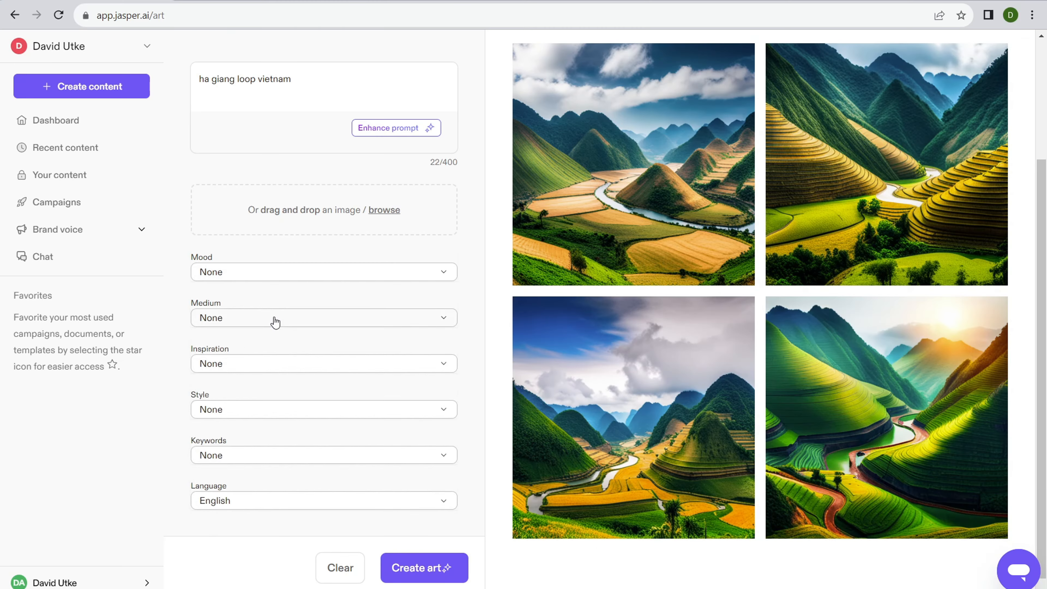
- Set the Medium to Photography and the Mood to Gloomy, and generate a new set of images
{"action": "left_click", "coordinate": [274, 255]}
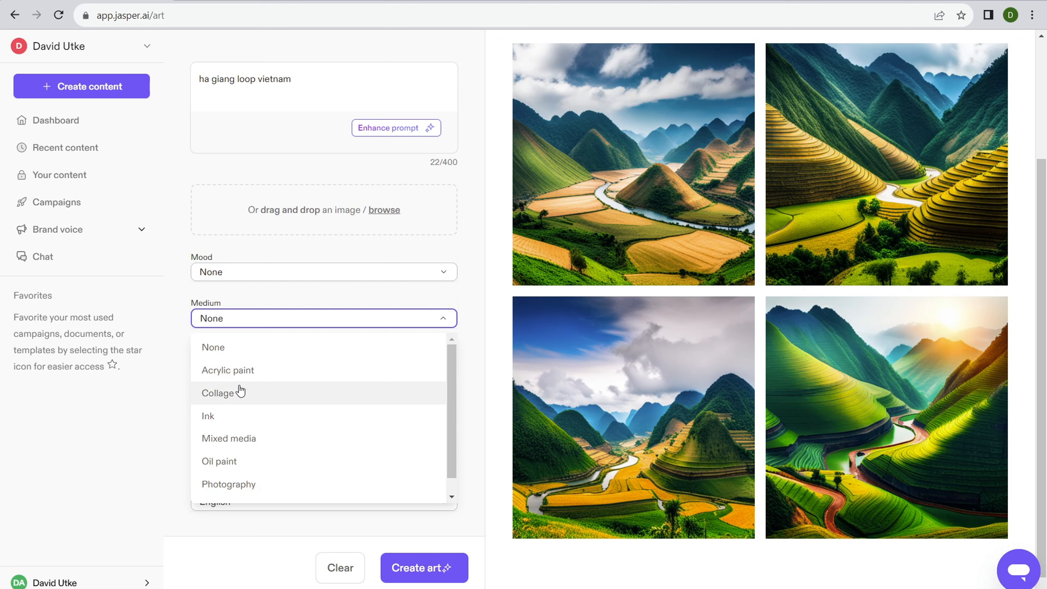
{"action": "scroll", "coordinate": [239, 449], "scroll_direction": "down", "scroll_amount": 3}
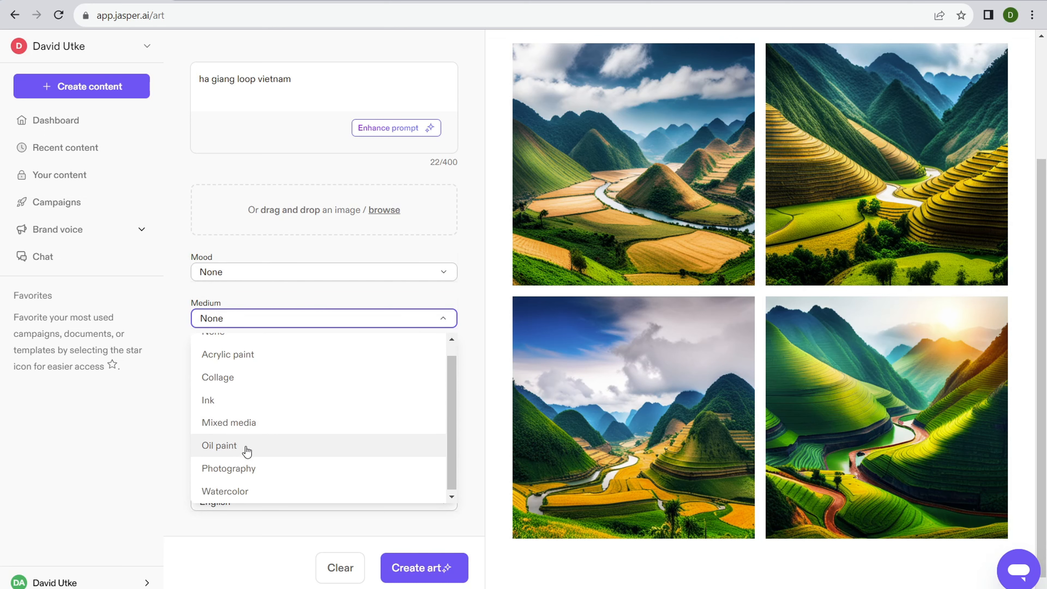
{"action": "left_click", "coordinate": [237, 456]}
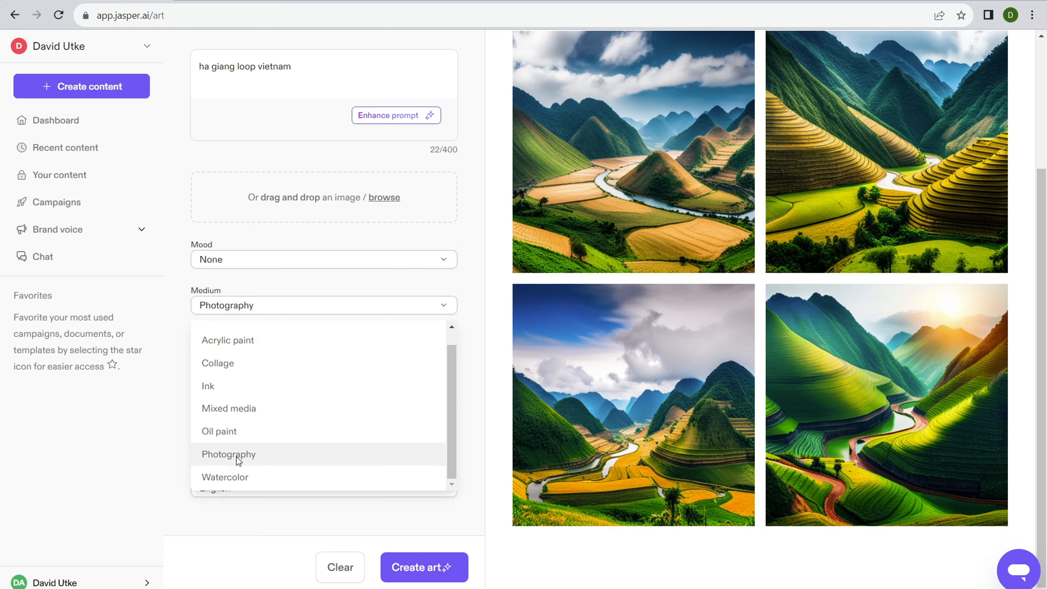
{"action": "left_click", "coordinate": [303, 264]}
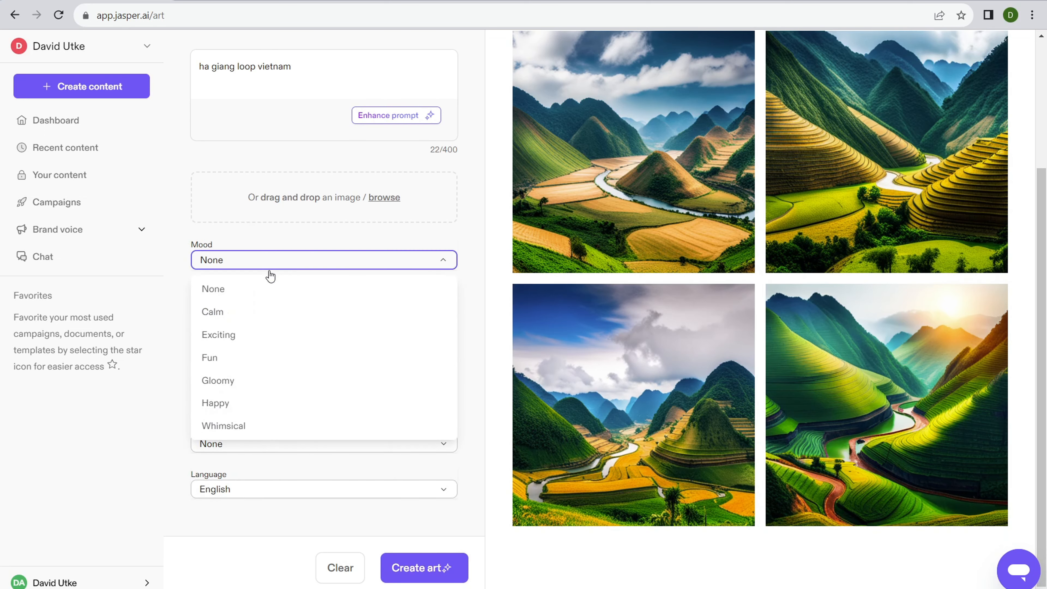
{"action": "left_click", "coordinate": [235, 376]}
{"action": "left_click", "coordinate": [429, 574]}
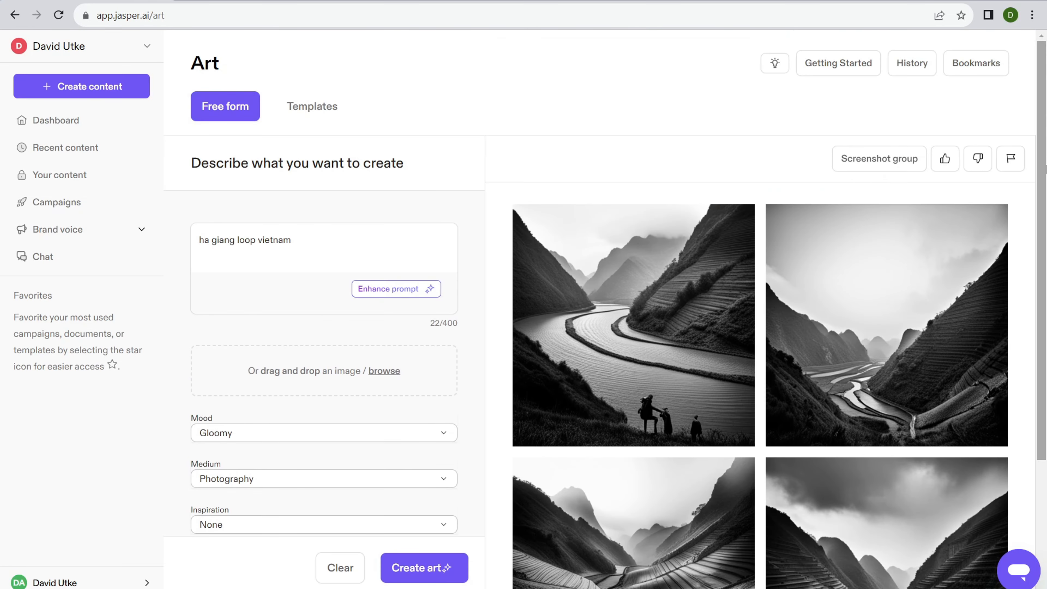
- Set the art's Inspiration to Andy Warhol and its Style to Abstract
{"action": "left_click_drag", "start_coordinate": [1045, 159], "coordinate": [1042, 291]}
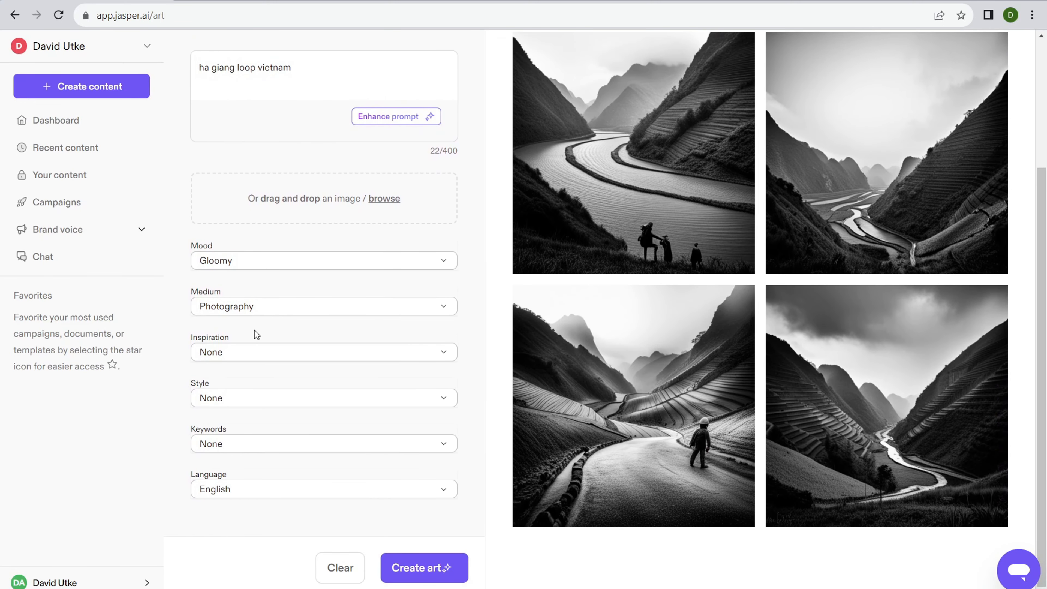
{"action": "left_click", "coordinate": [249, 352]}
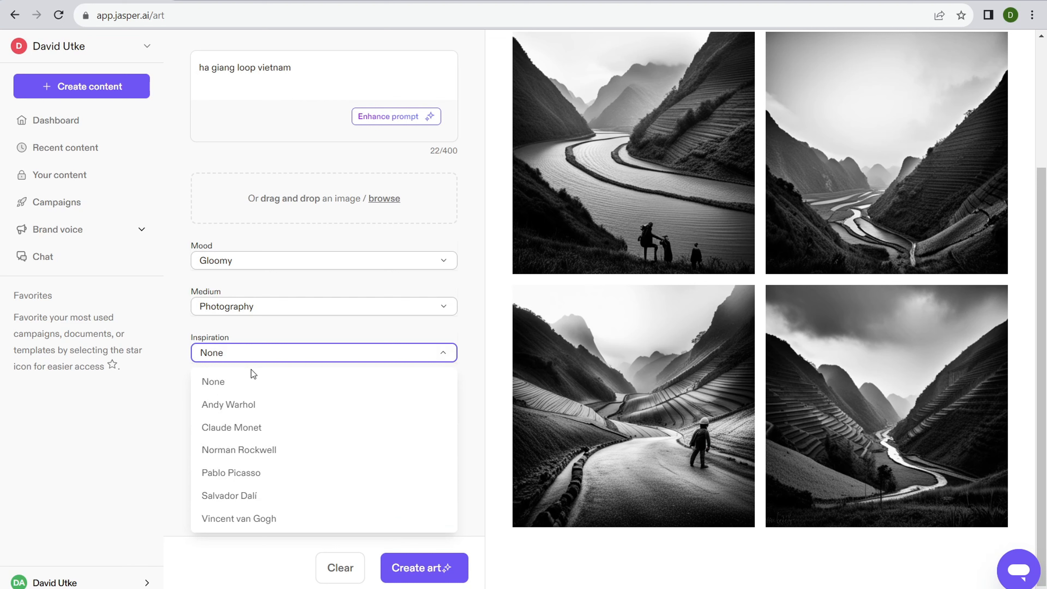
{"action": "left_click", "coordinate": [255, 409]}
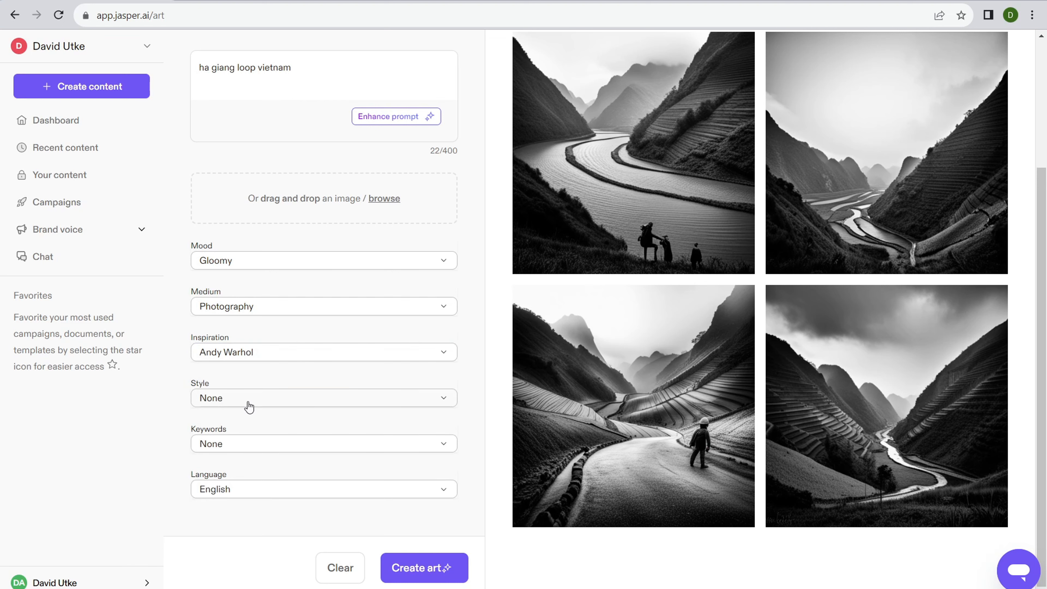
{"action": "left_click", "coordinate": [249, 405]}
{"action": "left_click", "coordinate": [227, 451]}
- Set the Keywords to Global illumination and generate the art again
{"action": "left_click", "coordinate": [261, 444]}
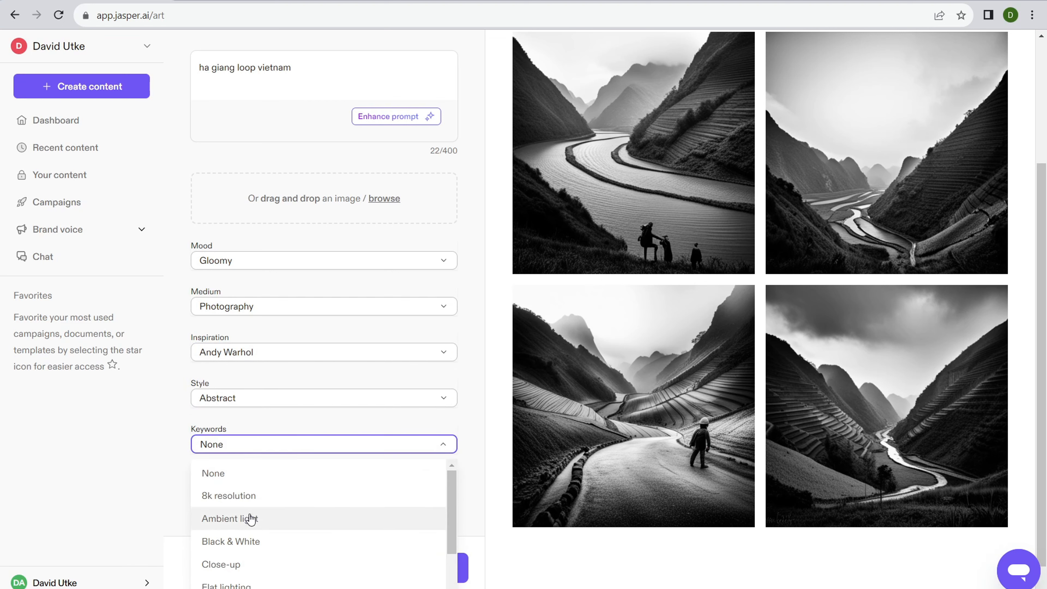
{"action": "scroll", "coordinate": [259, 509], "scroll_direction": "down", "scroll_amount": 2}
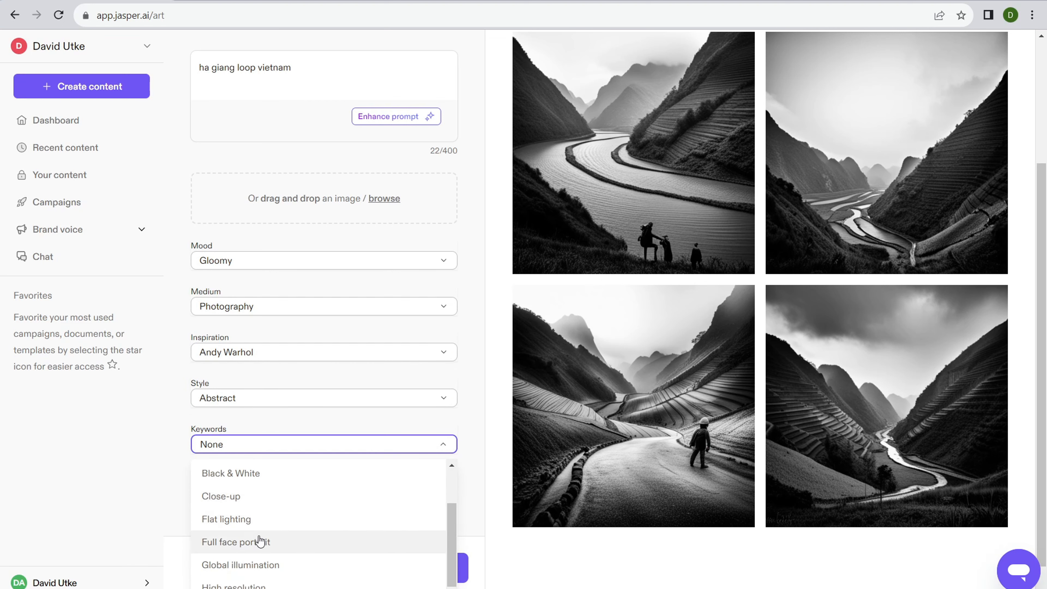
{"action": "left_click", "coordinate": [257, 566]}
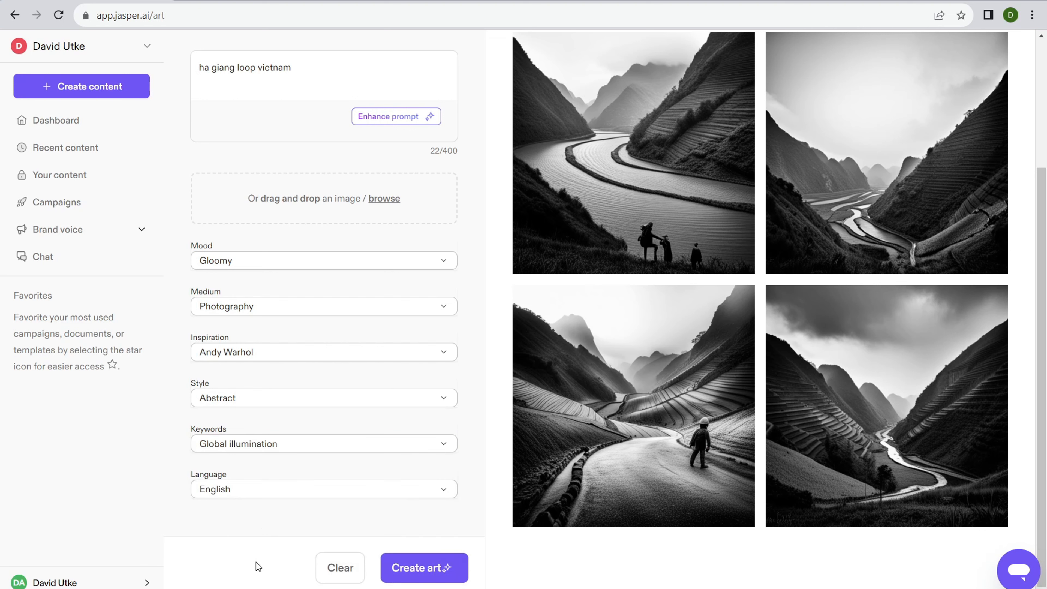
{"action": "left_click", "coordinate": [409, 557]}
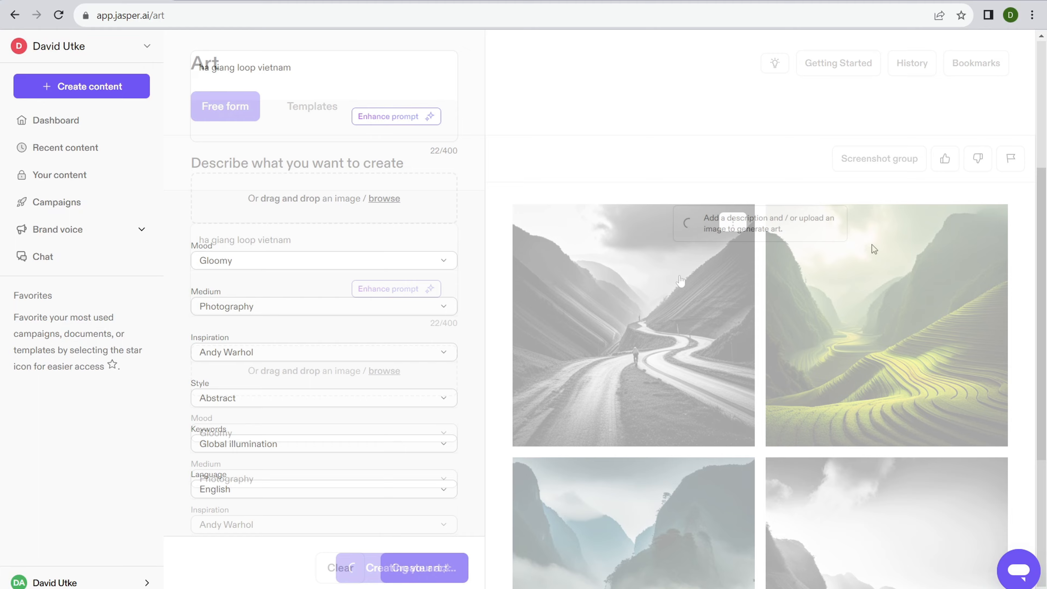
- Review the new images and enlarge the one with the stone house among misty mountains
{"action": "scroll", "coordinate": [678, 272], "scroll_direction": "down", "scroll_amount": 4}
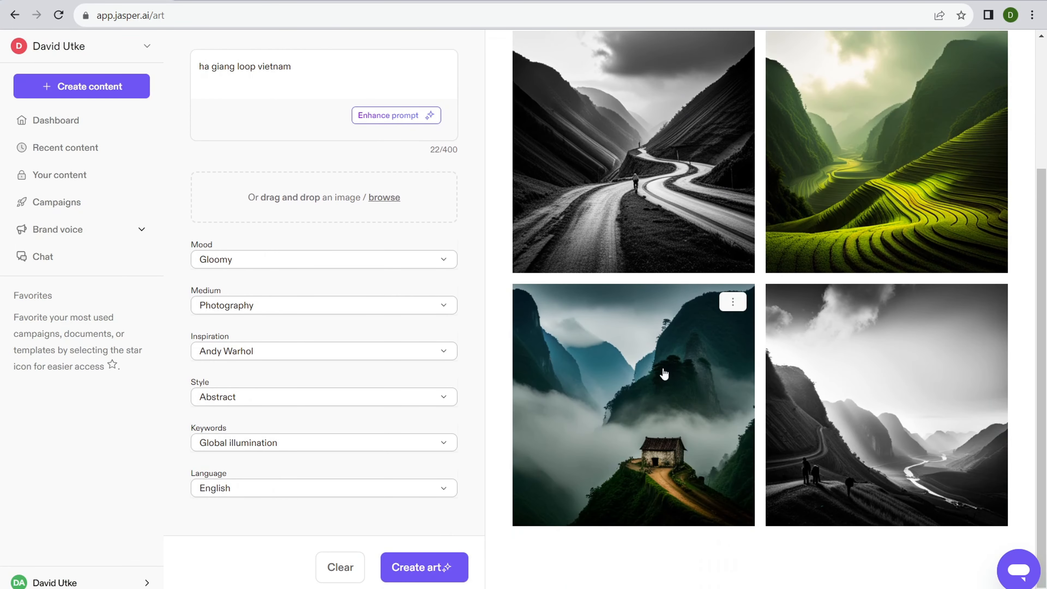
{"action": "left_click", "coordinate": [664, 373]}
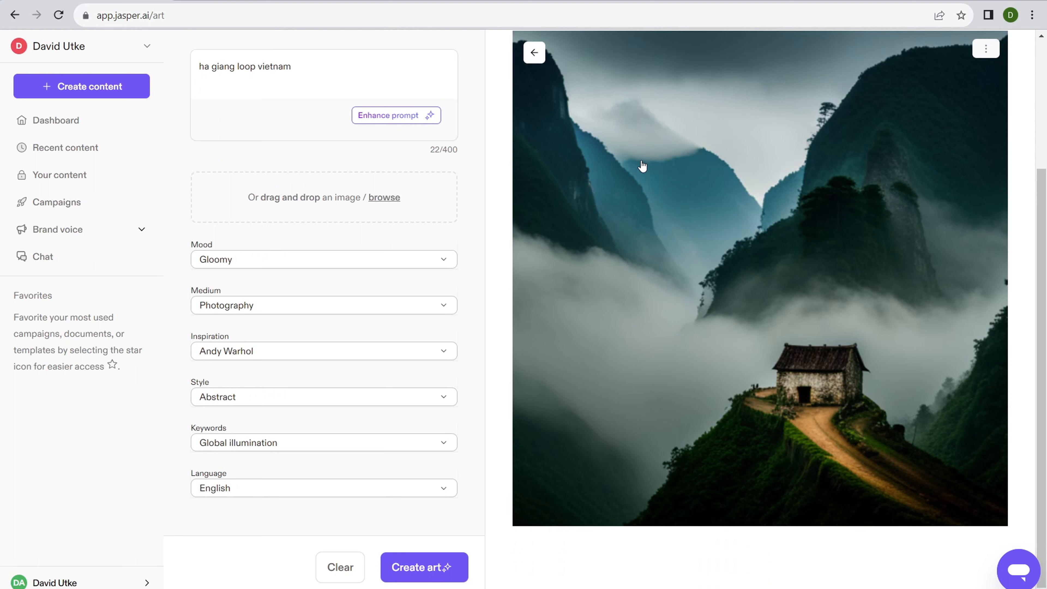
- Return from the enlarged image to the full set of generated art and look over the prompt and style settings
{"action": "left_click", "coordinate": [534, 52]}
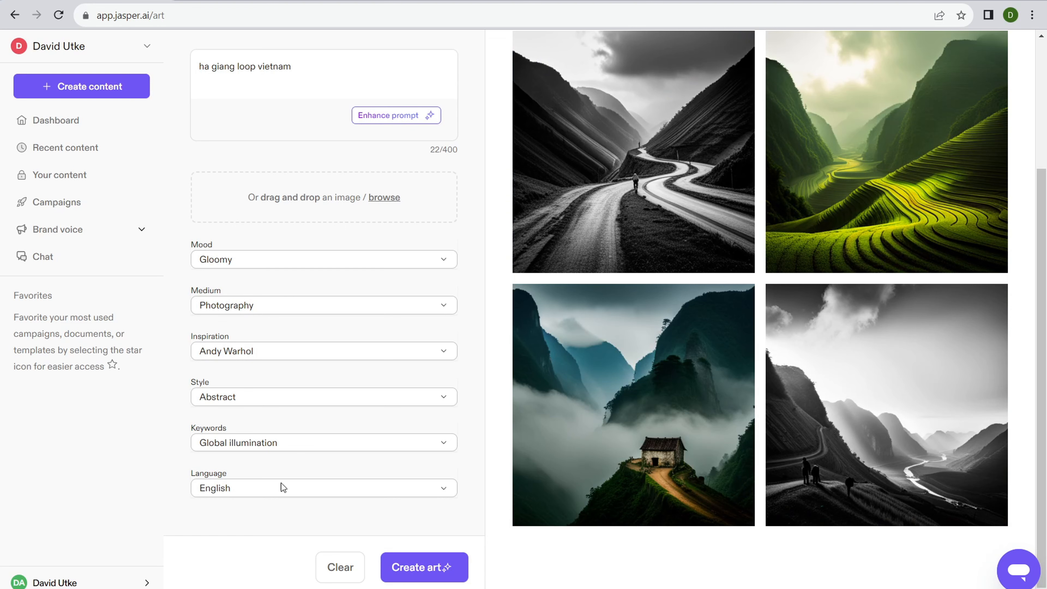
{"action": "scroll", "coordinate": [288, 342], "scroll_direction": "up", "scroll_amount": 3}
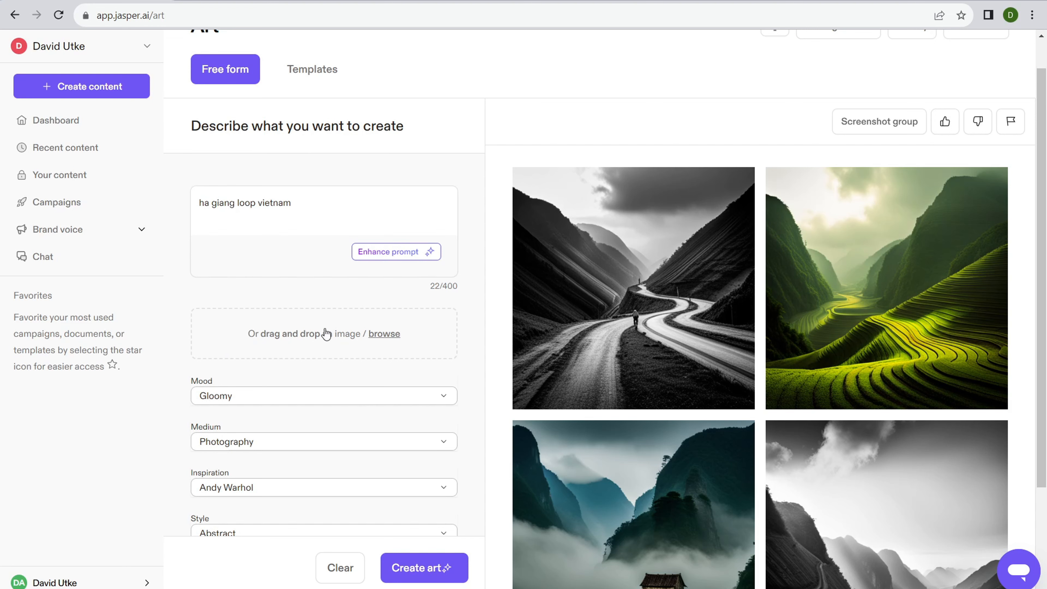
{"action": "scroll", "coordinate": [375, 299], "scroll_direction": "down", "scroll_amount": 4}
{"action": "scroll", "coordinate": [372, 317], "scroll_direction": "up", "scroll_amount": 5}
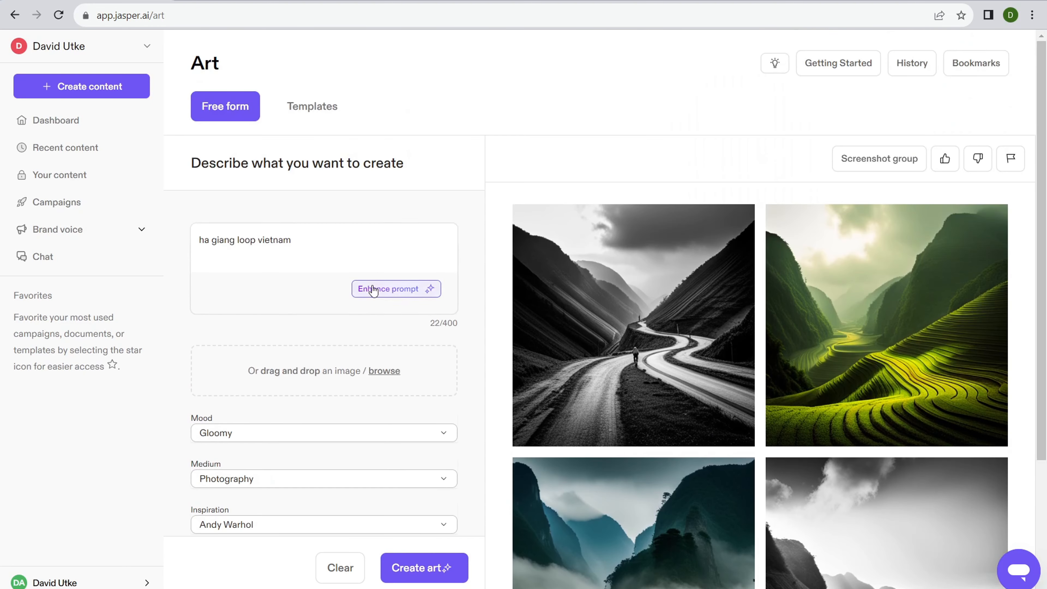
- Browse the art templates and open the Realistic person template
{"action": "left_click", "coordinate": [324, 108]}
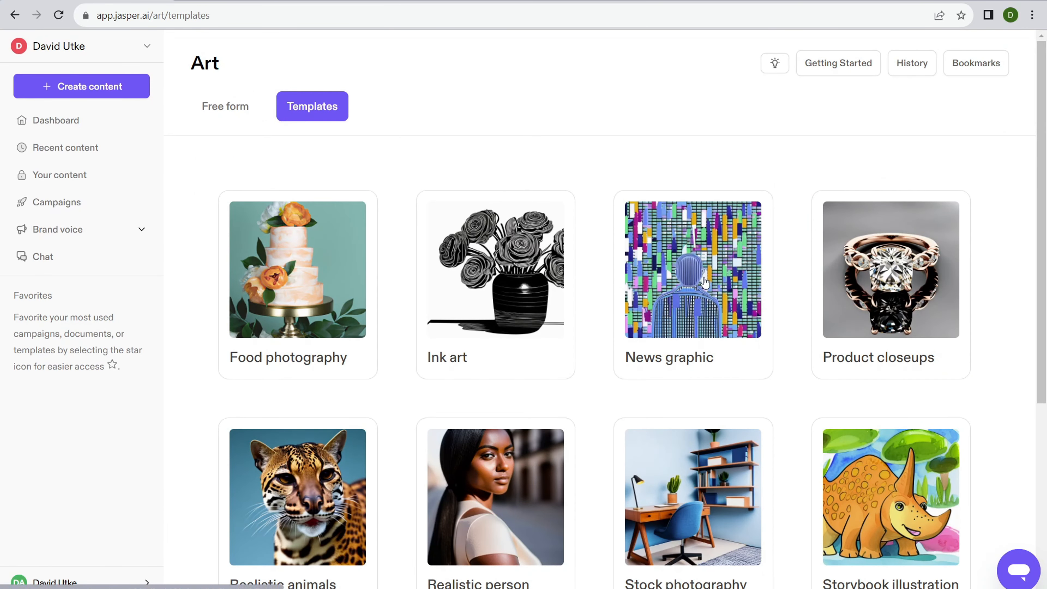
{"action": "scroll", "coordinate": [431, 231], "scroll_direction": "down", "scroll_amount": 5}
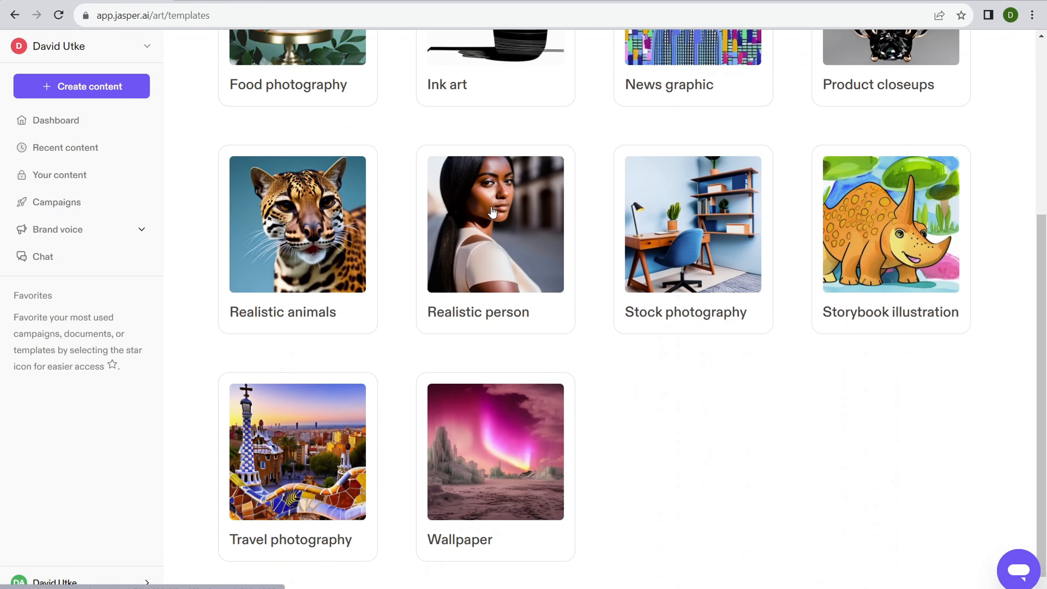
{"action": "left_click", "coordinate": [484, 248]}
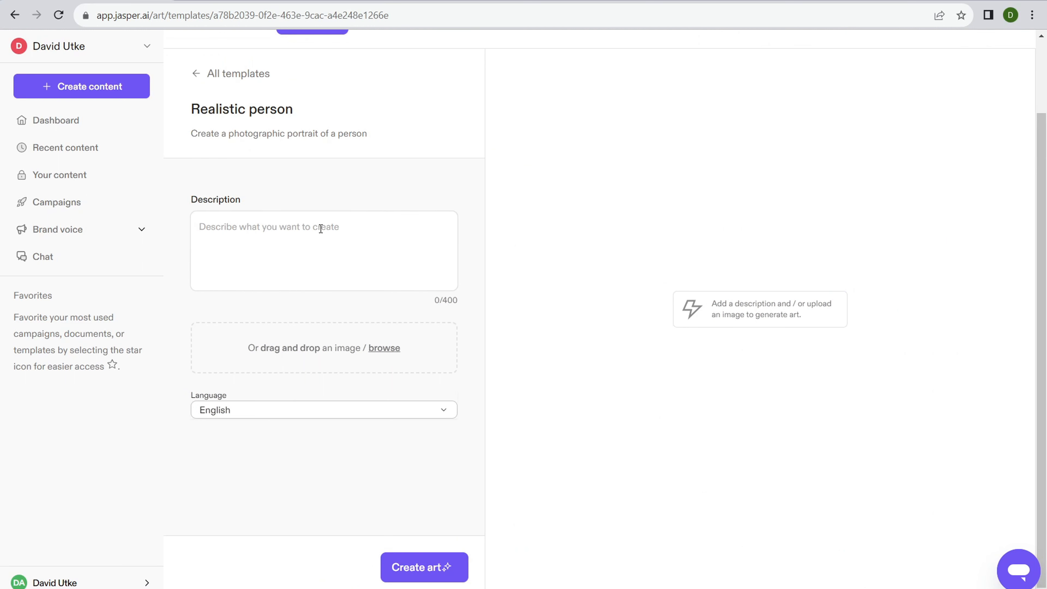
- Generate realistic person art from the description "michael jackson and justin bieber" and review the images
{"action": "type", "text": "michael jackson and j"}
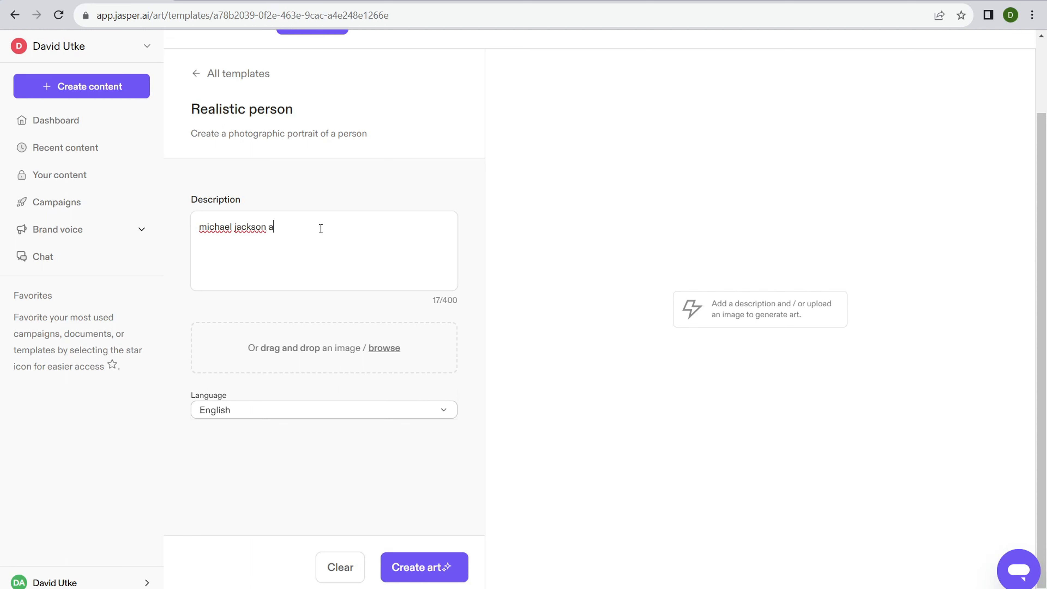
{"action": "type", "text": "ustin bieber"}
{"action": "left_click", "coordinate": [427, 560]}
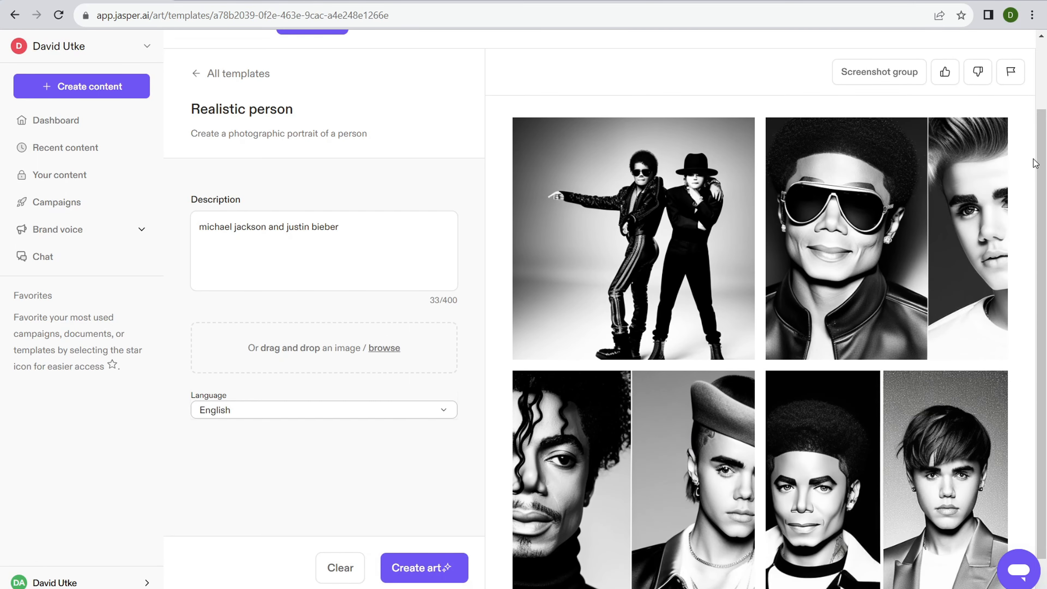
{"action": "scroll", "coordinate": [921, 233], "scroll_direction": "down", "scroll_amount": 1}
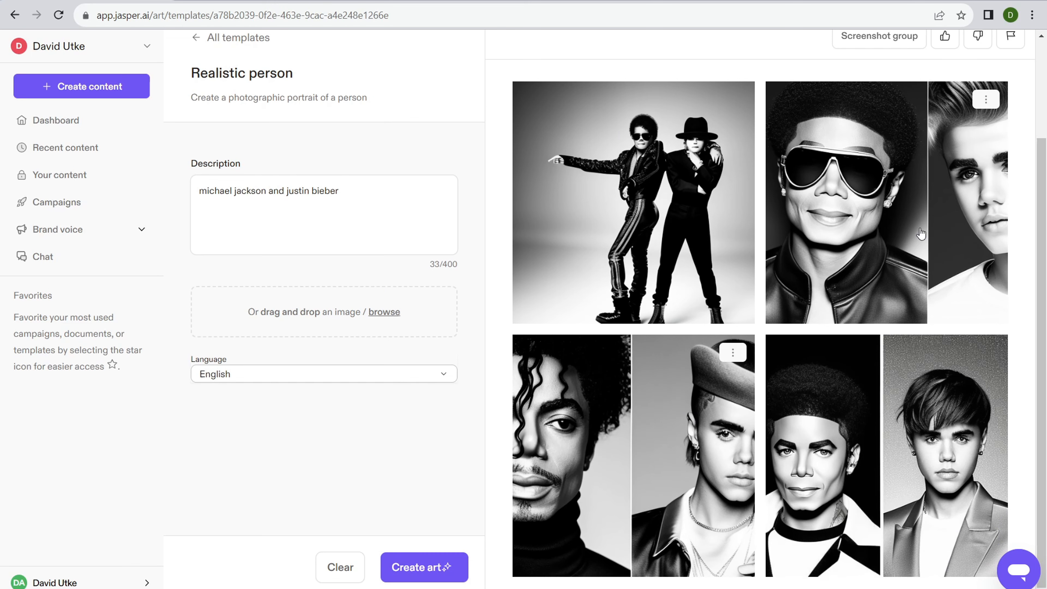
{"action": "scroll", "coordinate": [493, 217], "scroll_direction": "up", "scroll_amount": 3}
- Go back to the art templates, open Product closeups and generate art from the description "iphone 8"
{"action": "left_click", "coordinate": [14, 18]}
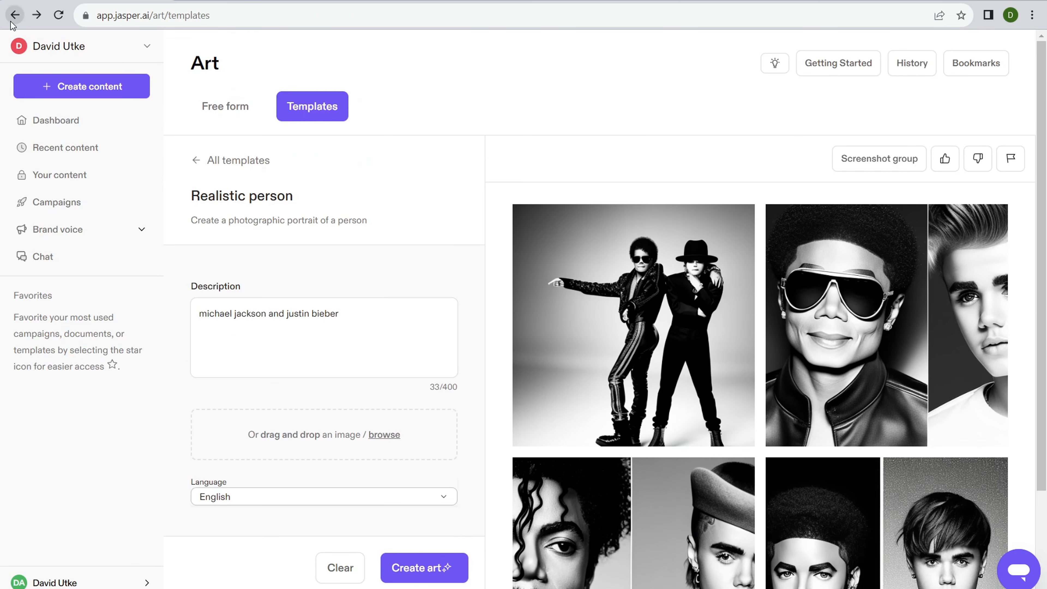
{"action": "left_click", "coordinate": [904, 262]}
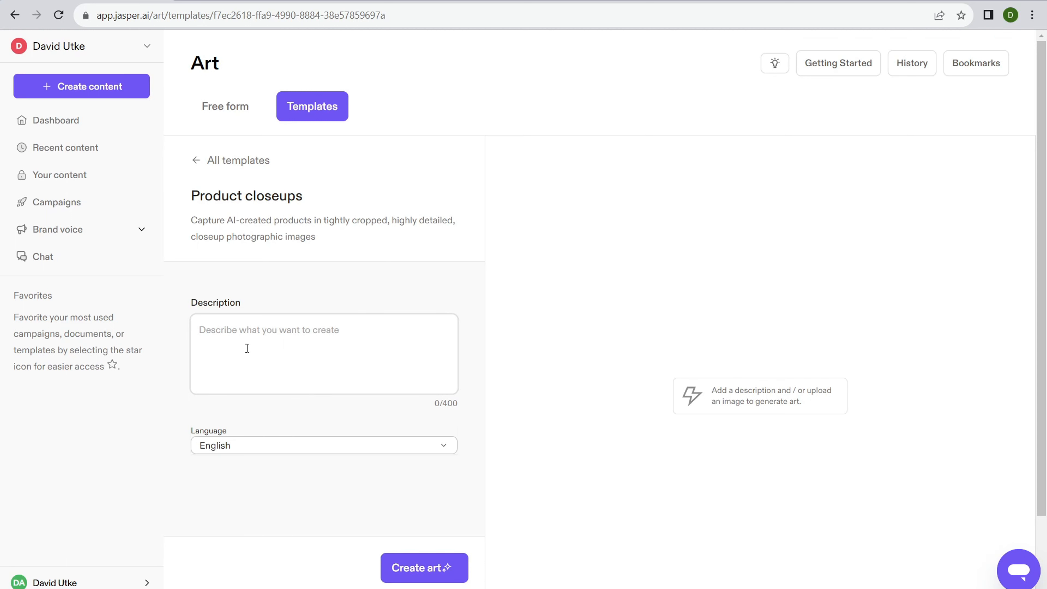
{"action": "left_click", "coordinate": [270, 333]}
{"action": "type", "text": "iphone 8"}
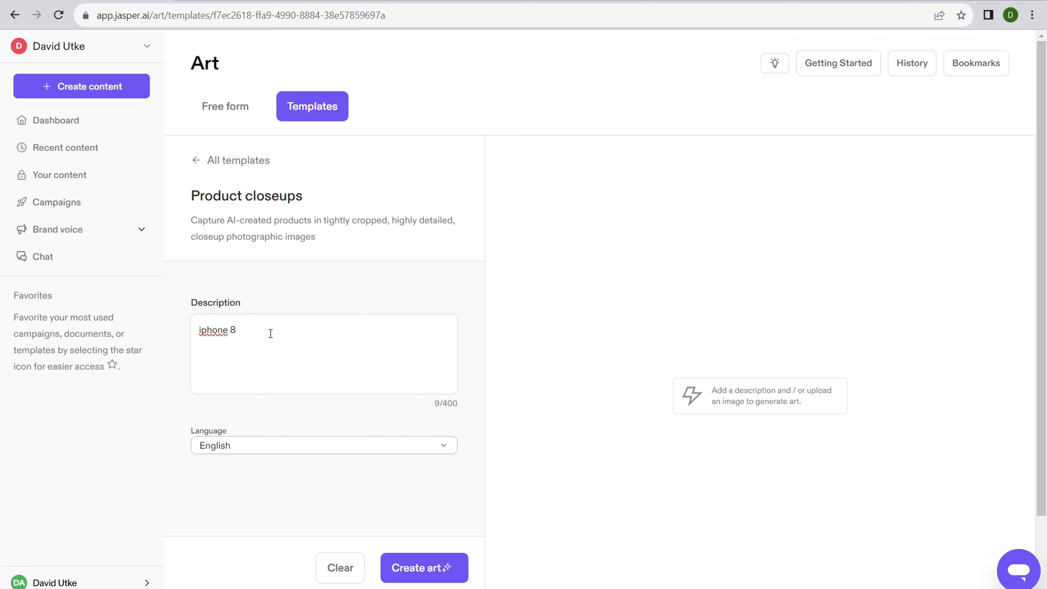
{"action": "left_click", "coordinate": [424, 568]}
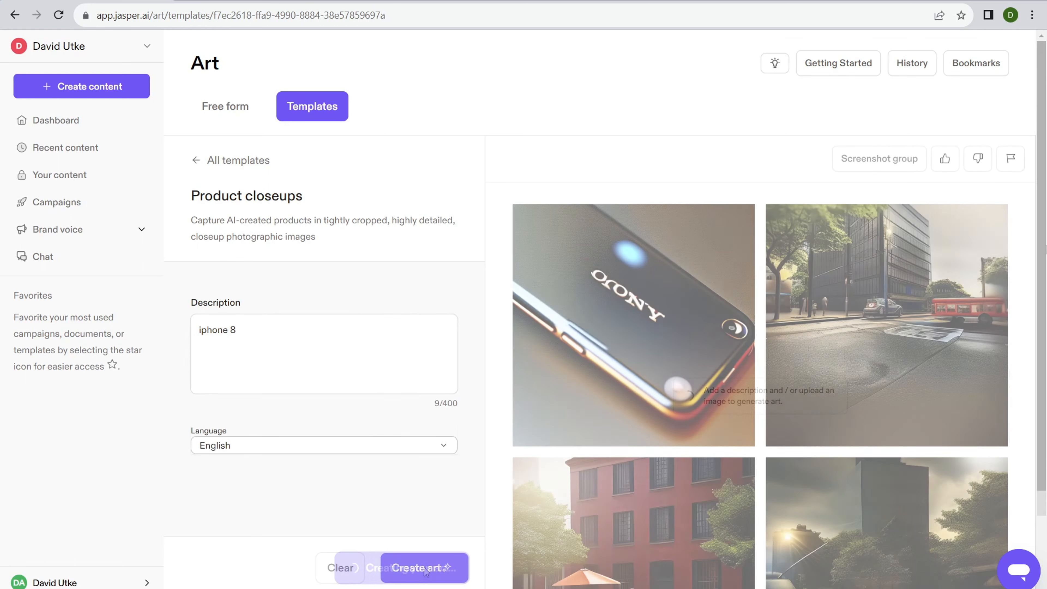
- Review the product closeup images generated for the iphone 8 description
{"action": "mouse_move", "coordinate": [1046, 238]}
{"action": "left_mouse_down"}
{"action": "mouse_move", "coordinate": [1046, 335]}
{"action": "mouse_move", "coordinate": [1046, 239]}
{"action": "mouse_move", "coordinate": [1045, 335]}
{"action": "mouse_move", "coordinate": [1045, 257]}
{"action": "left_mouse_up"}
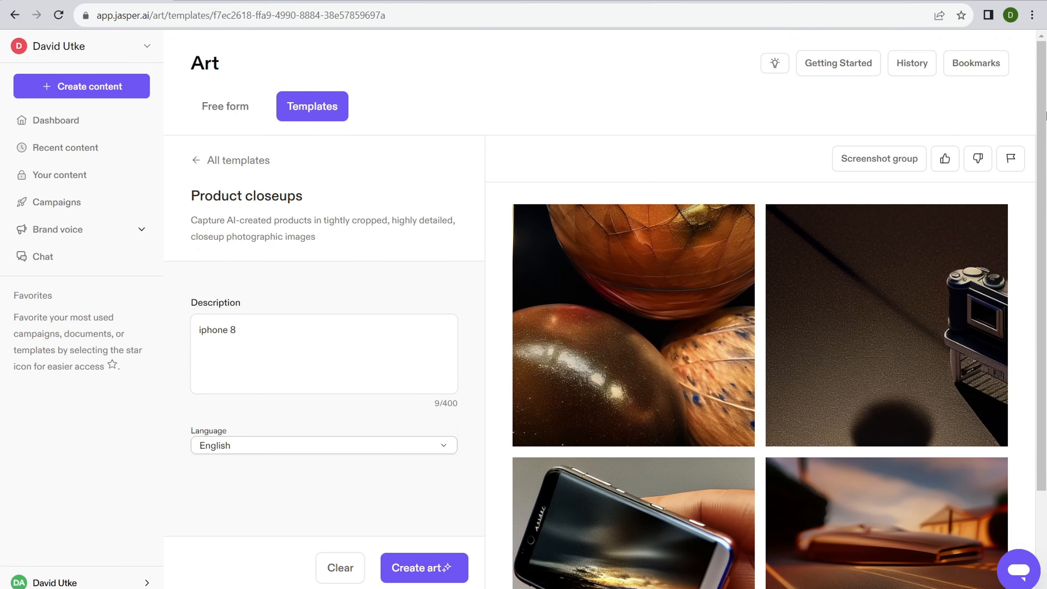
{"action": "left_click_drag", "start_coordinate": [1046, 128], "coordinate": [1045, 198]}
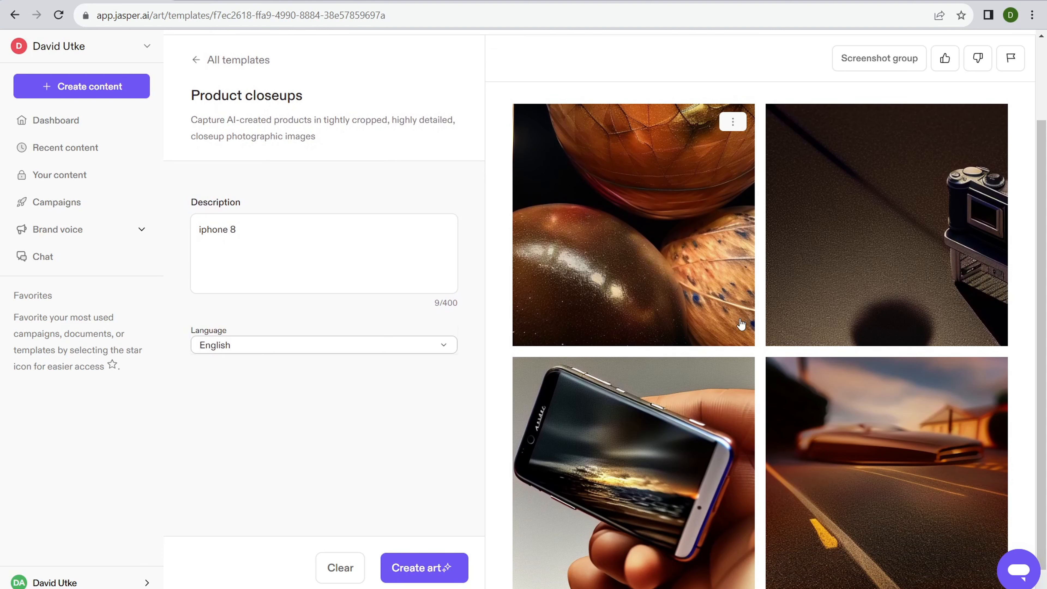
{"action": "scroll", "coordinate": [268, 123], "scroll_direction": "up", "scroll_amount": 2}
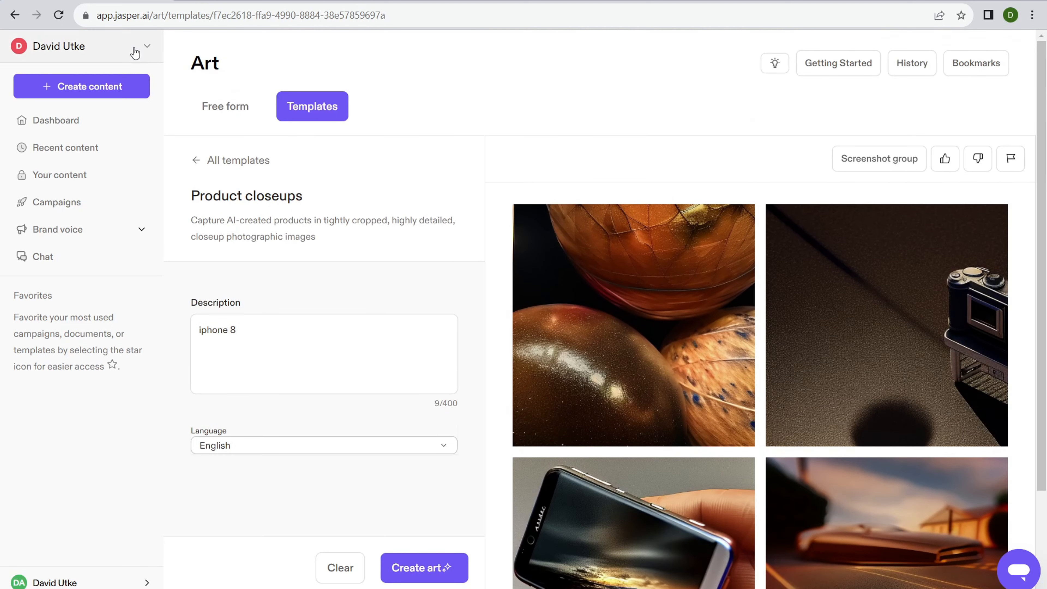
- Return to the art template library, look through its templates and go back to the free-form art page
{"action": "left_click", "coordinate": [14, 15]}
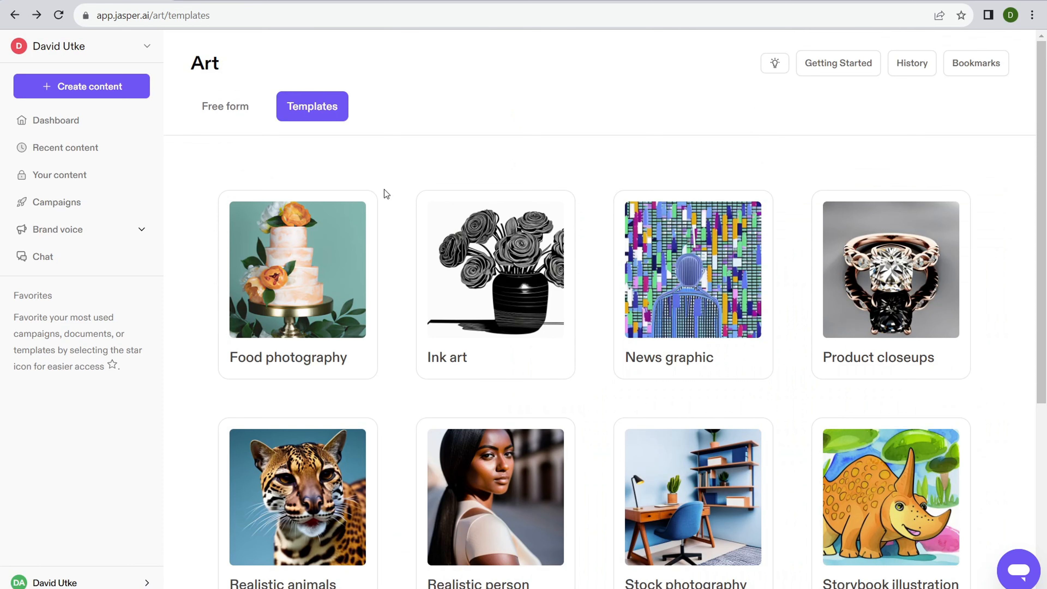
{"action": "scroll", "coordinate": [536, 258], "scroll_direction": "down", "scroll_amount": 5}
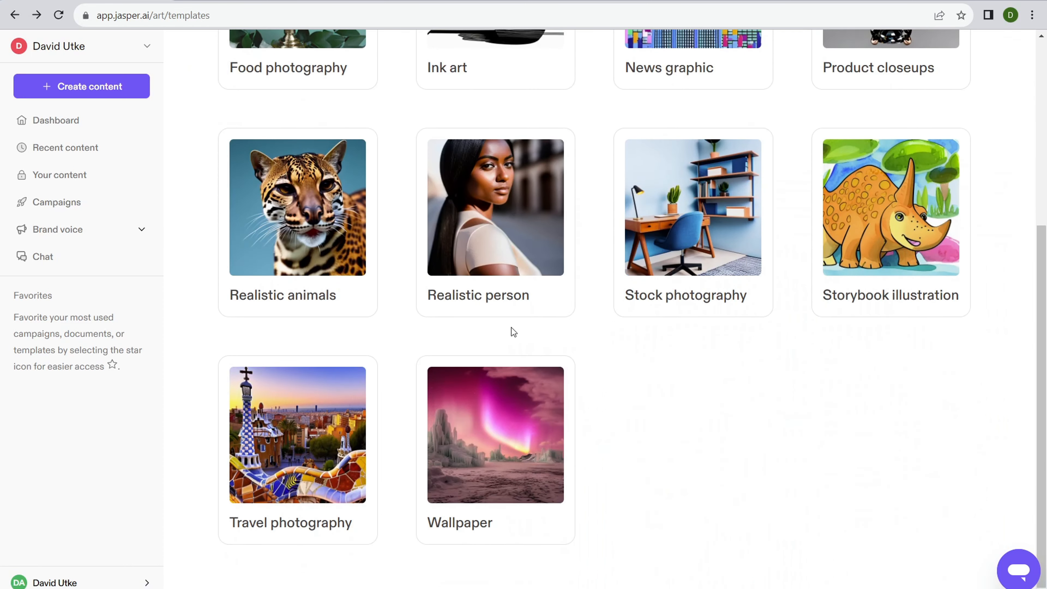
{"action": "scroll", "coordinate": [512, 333], "scroll_direction": "up", "scroll_amount": 5}
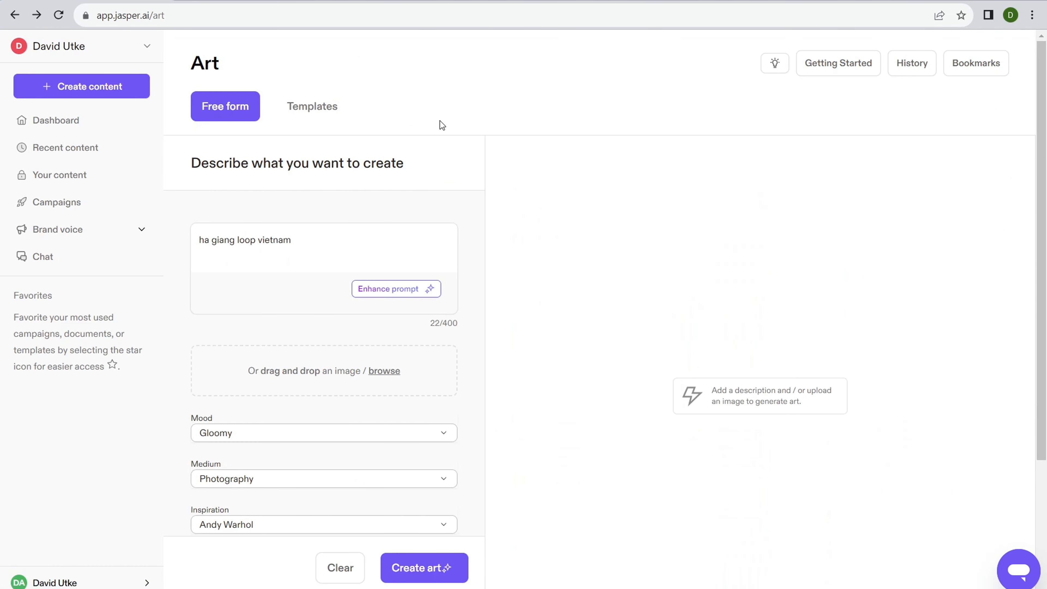
- Compare the Business, Teams and Creator plans on the Jasper pricing page
{"action": "scroll", "coordinate": [625, 247], "scroll_direction": "down", "scroll_amount": 2}
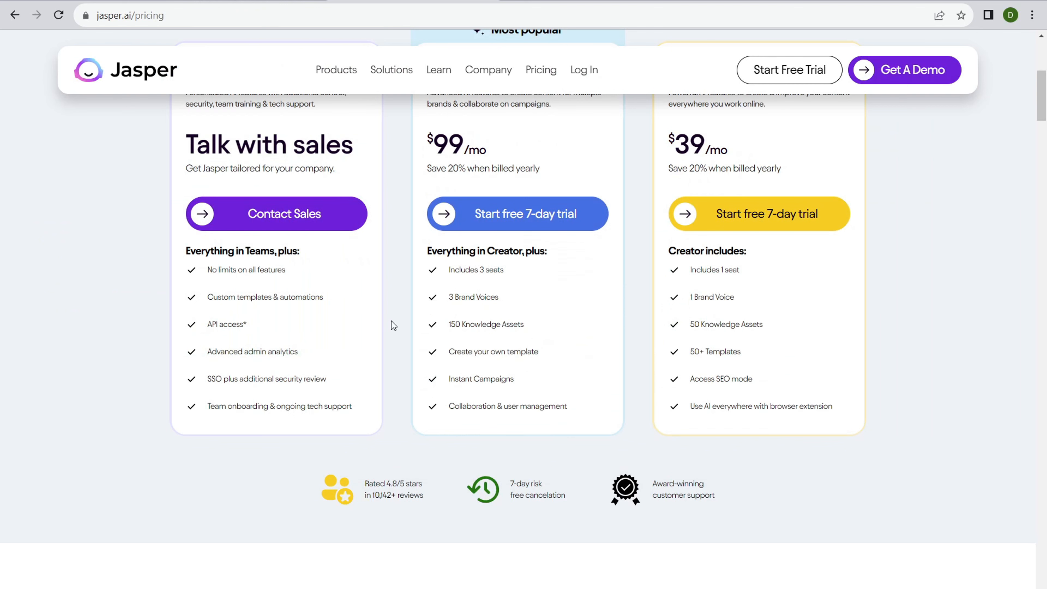
{"action": "scroll", "coordinate": [451, 321], "scroll_direction": "up", "scroll_amount": 2}
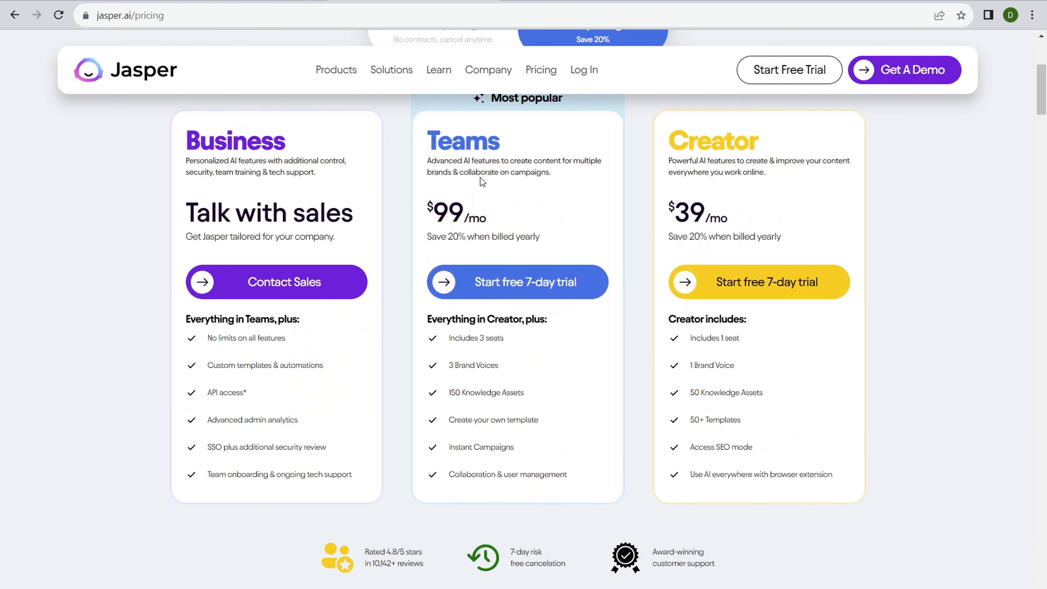
{"action": "mouse_move", "coordinate": [718, 395]}
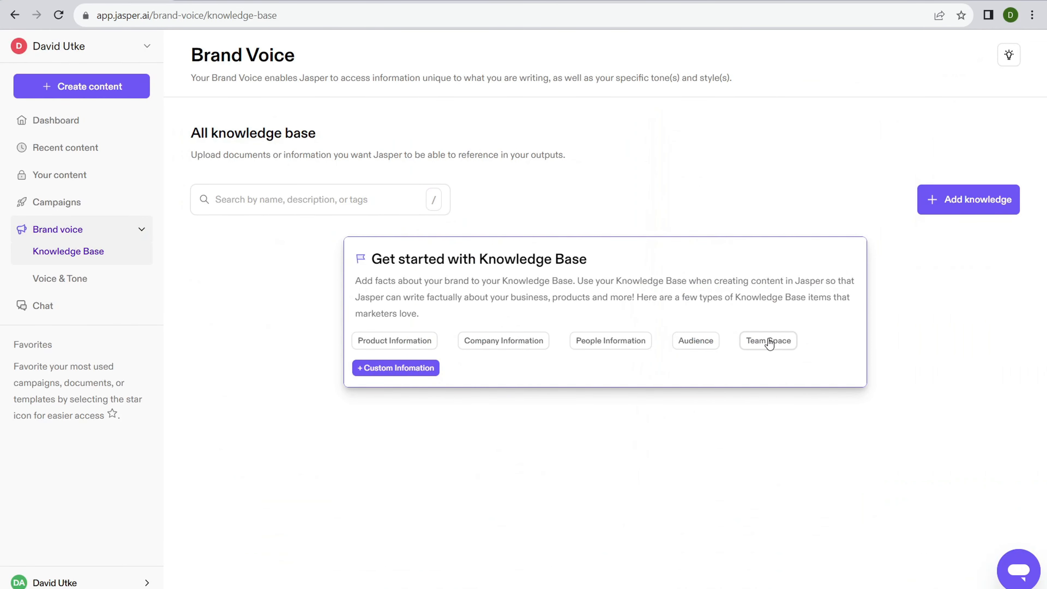
- Open the brand's Voice & Tone settings and start adding a new tone
{"action": "left_click", "coordinate": [95, 280]}
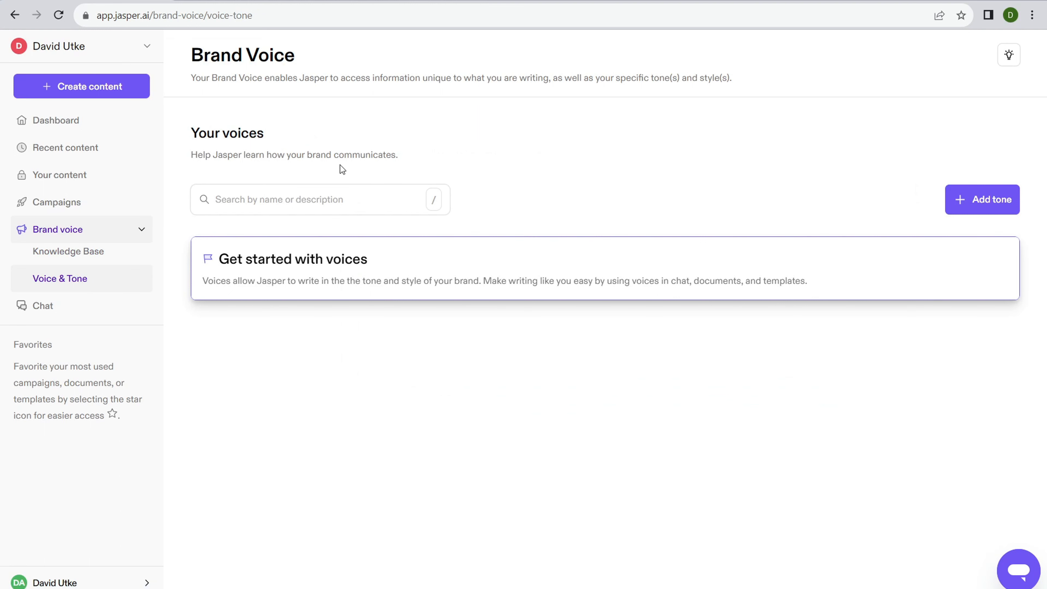
{"action": "left_click", "coordinate": [994, 202]}
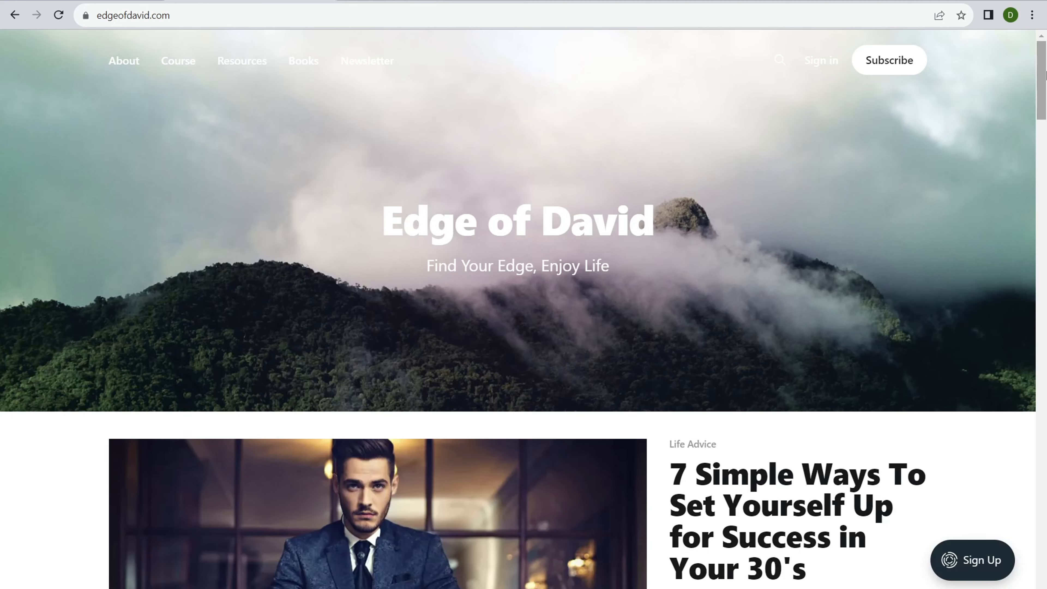
- Open the Edge of David article "7 Simple Ways To Set Yourself Up for Success in Your 30's" and copy its web address
{"action": "scroll", "coordinate": [1045, 74], "scroll_direction": "down", "scroll_amount": 3}
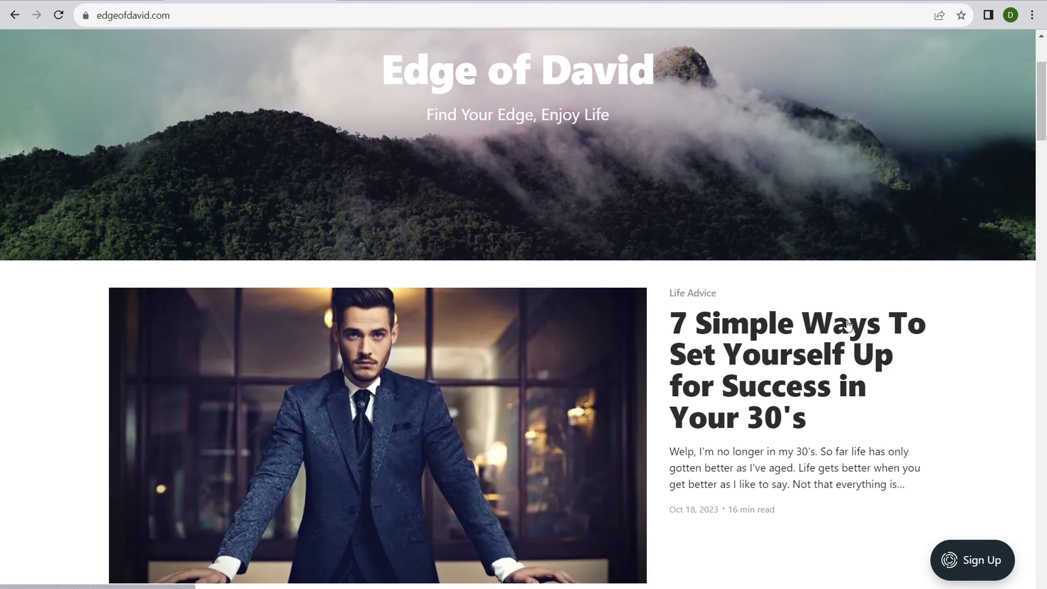
{"action": "left_click", "coordinate": [849, 325]}
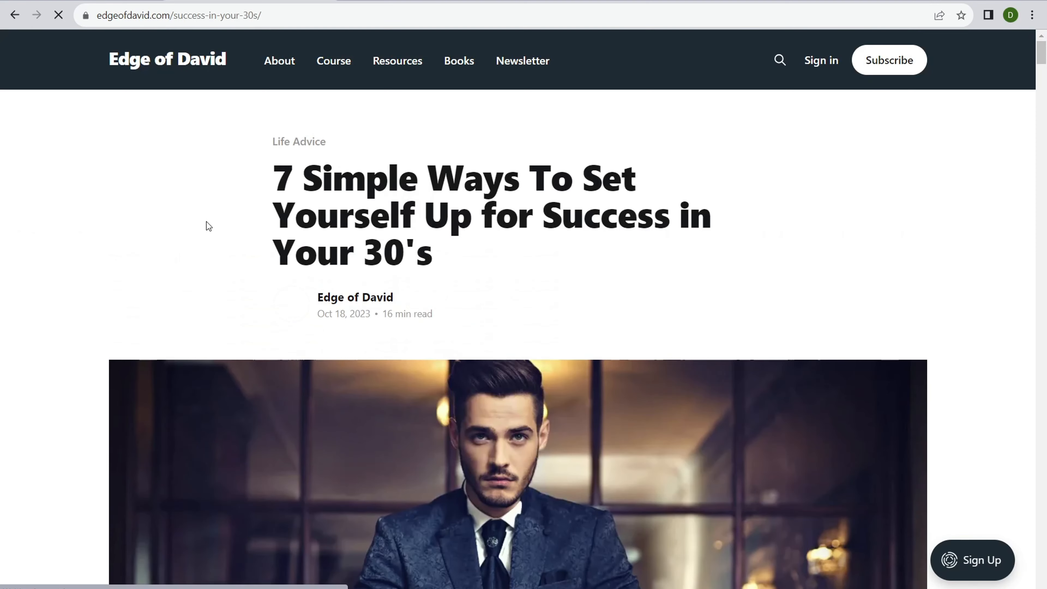
{"action": "left_click", "coordinate": [169, 20]}
{"action": "right_click", "coordinate": [170, 19]}
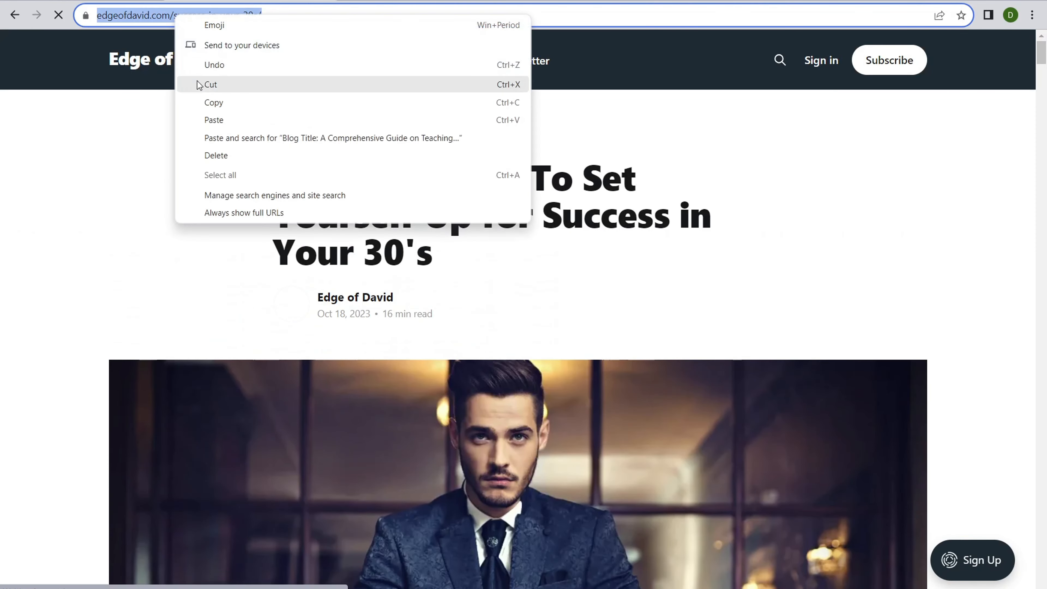
{"action": "left_click", "coordinate": [210, 99]}
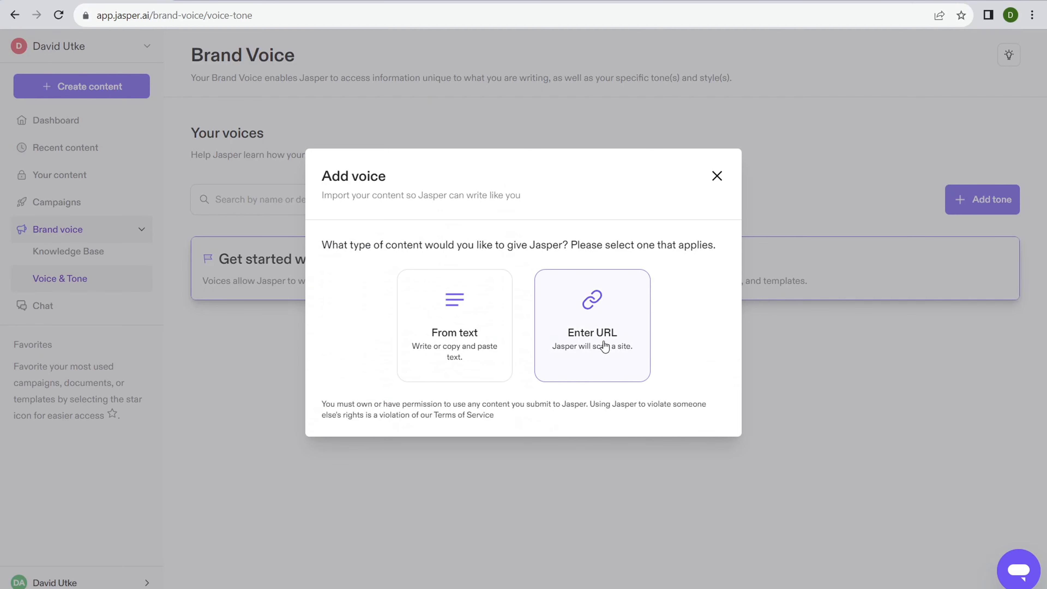
{"action": "left_click", "coordinate": [601, 343]}
{"action": "right_click", "coordinate": [398, 300]}
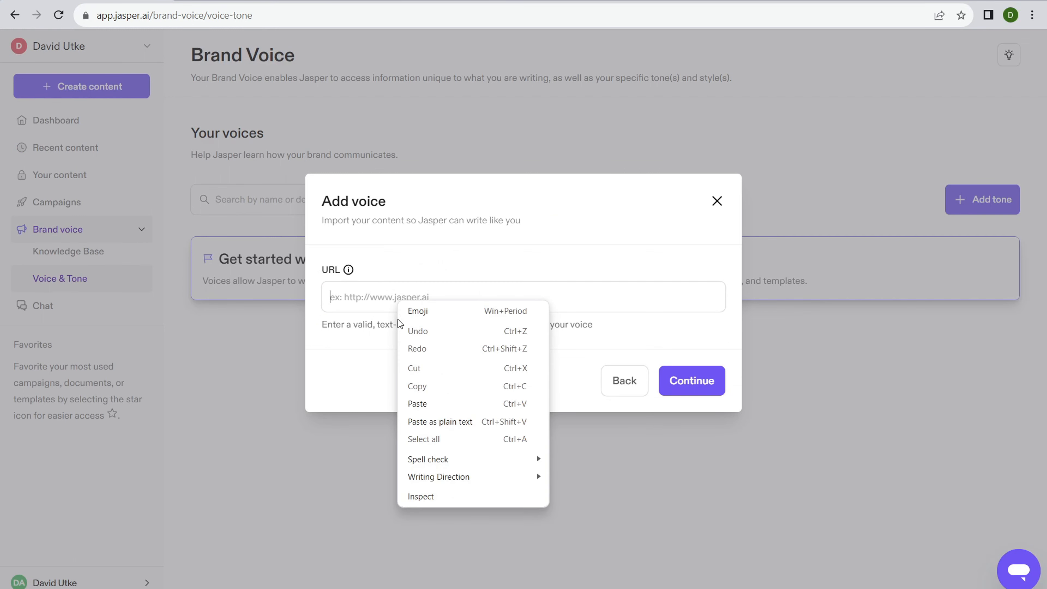
{"action": "left_click", "coordinate": [417, 404]}
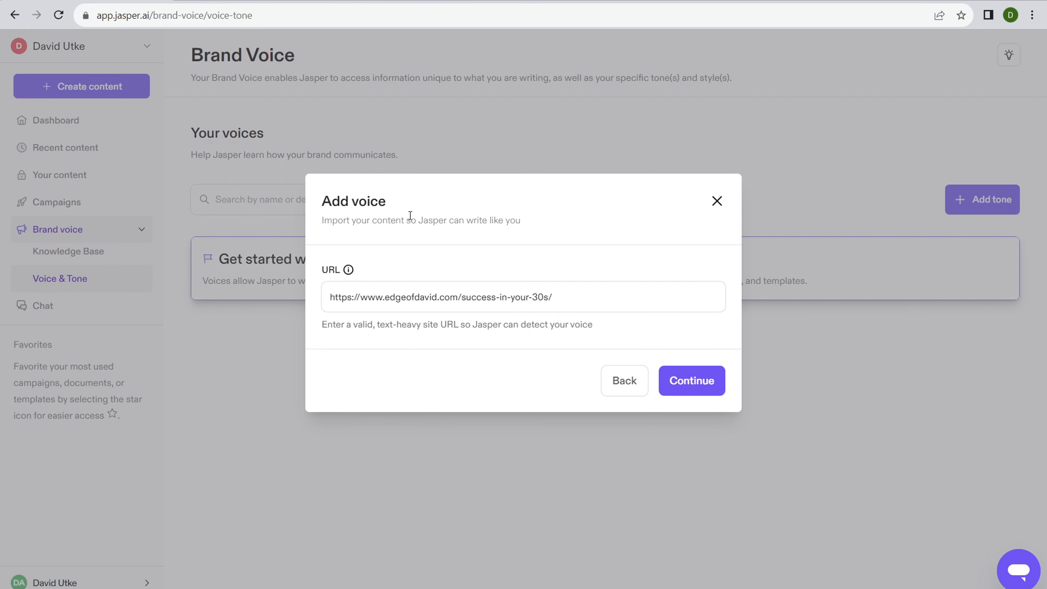